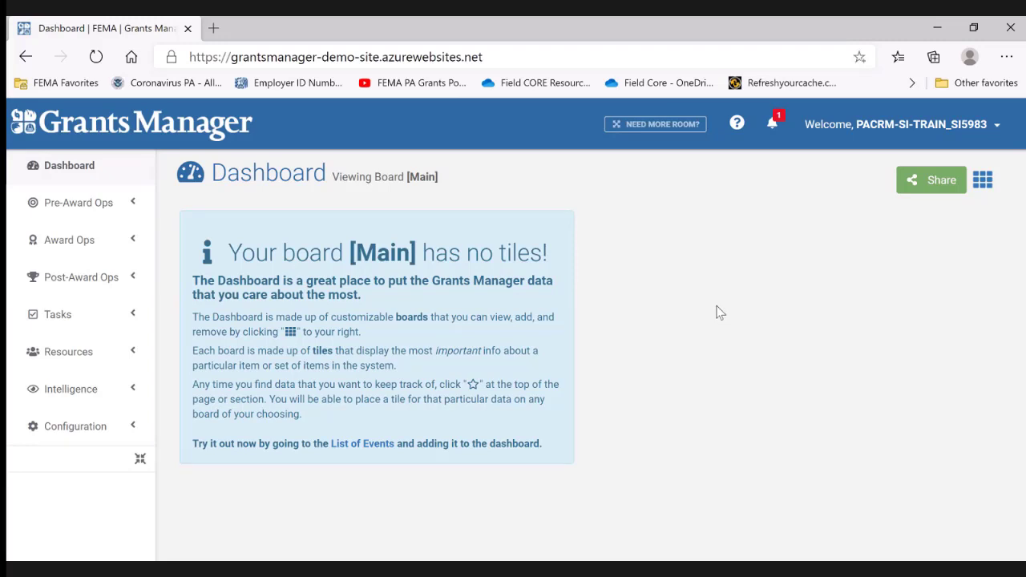
- Open the incomplete site inspection task from the notifications for review
left_click(776, 126)
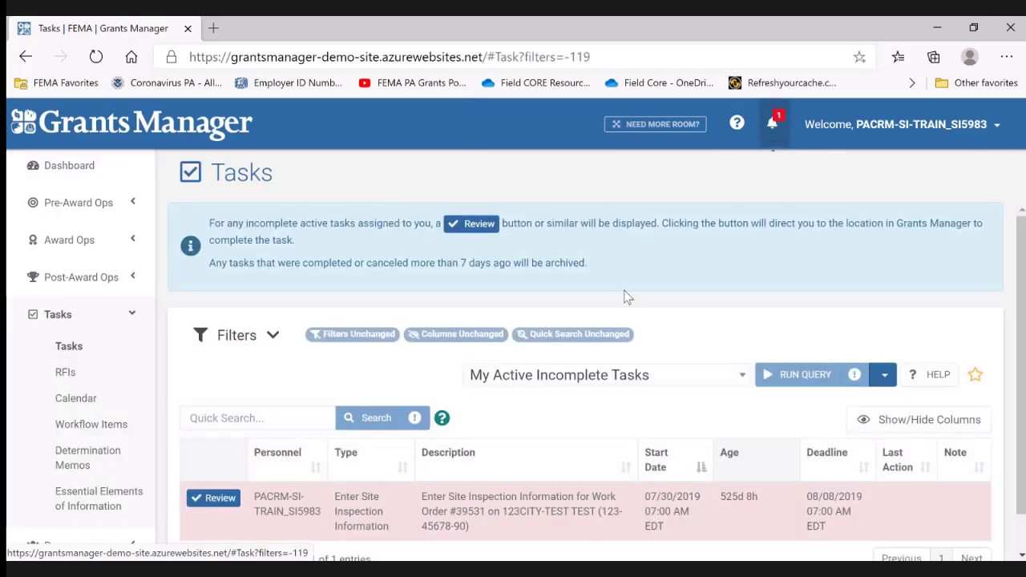
scroll(641, 381, "down", 1)
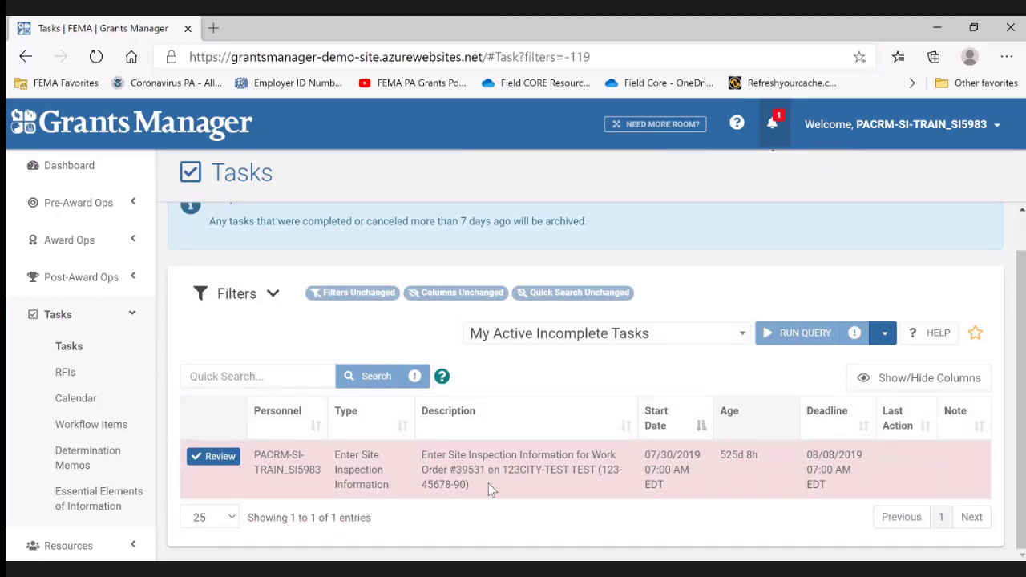
left_click(215, 457)
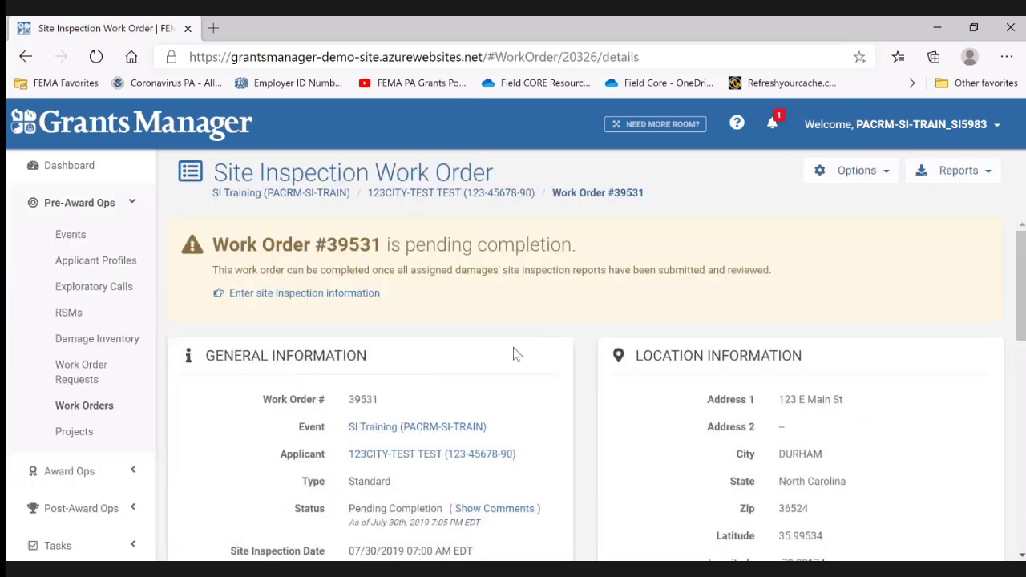
- Expand the work order's Damages to be Inspected section and show 25 entries per page
scroll(529, 361, "down", 6)
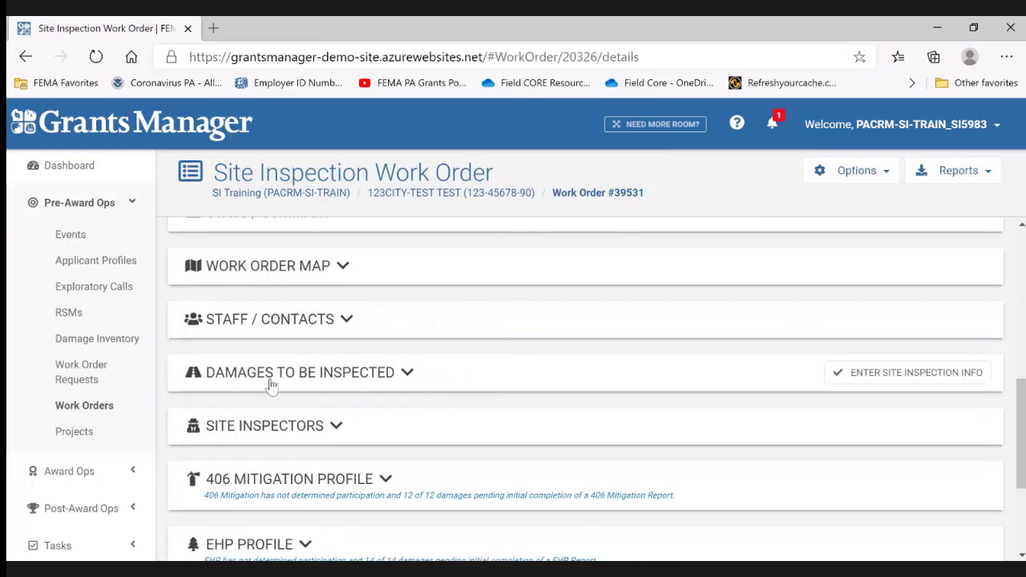
left_click(408, 373)
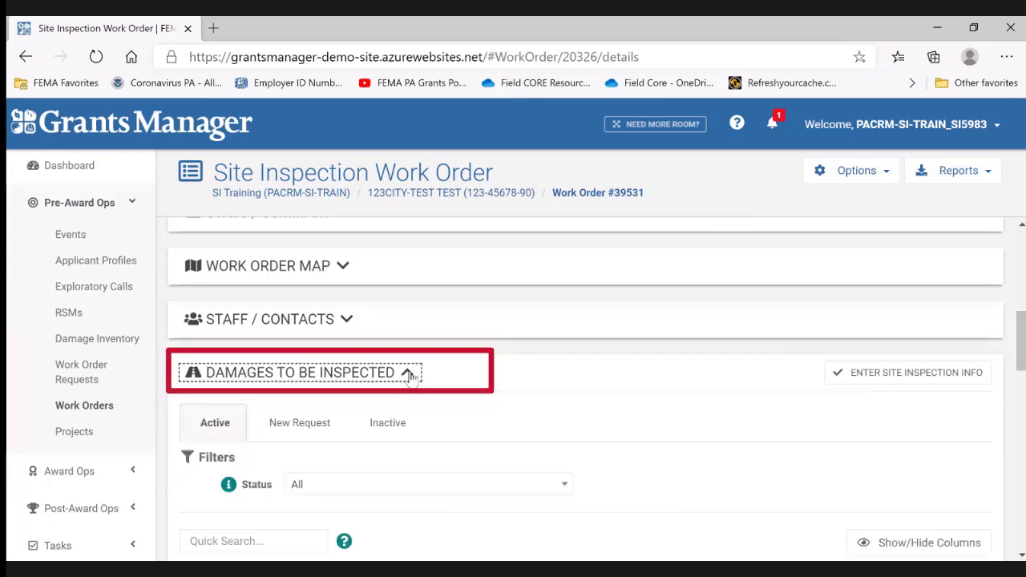
scroll(481, 378, "down", 3)
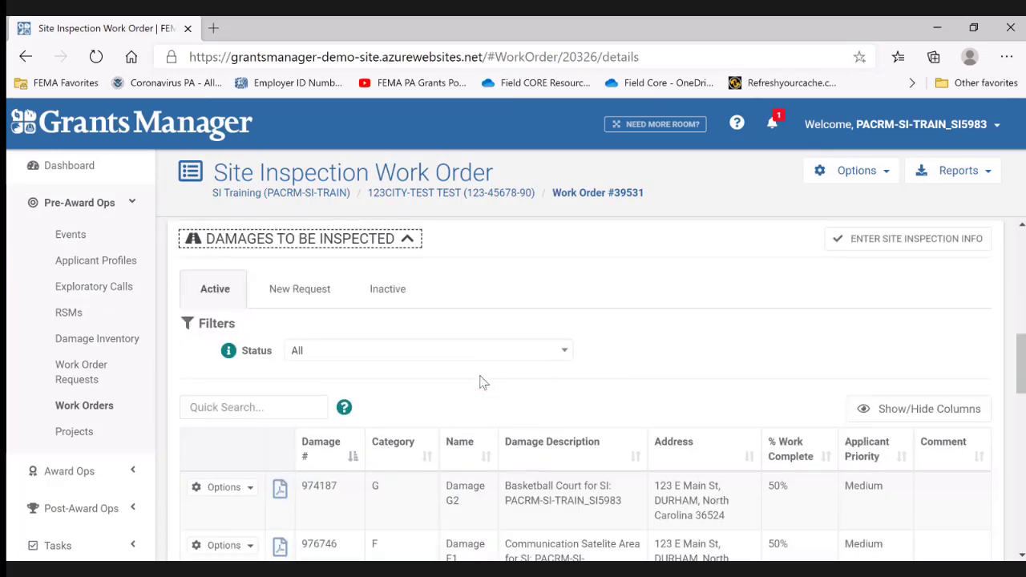
scroll(481, 381, "down", 3)
scroll(479, 380, "down", 3)
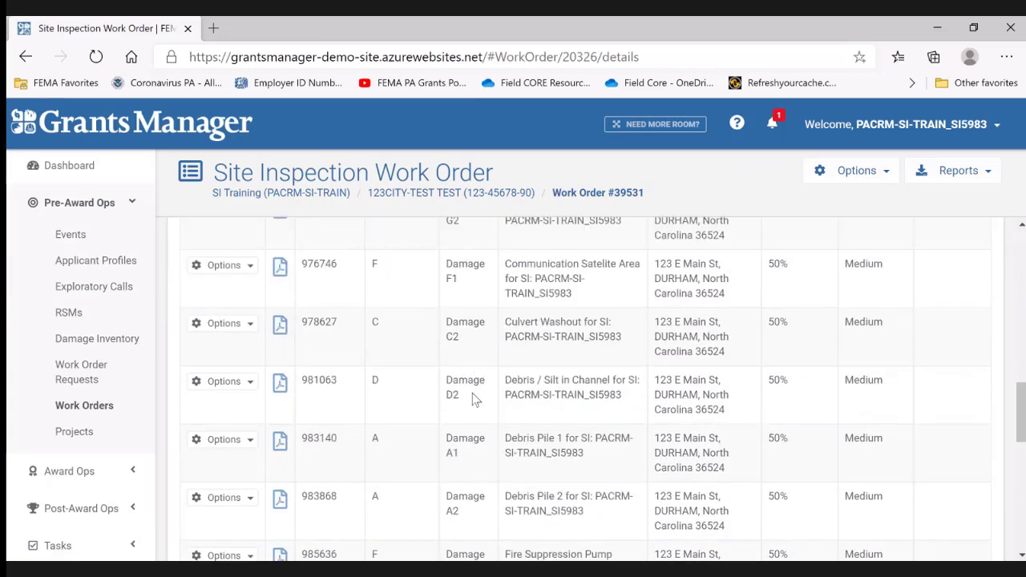
scroll(473, 398, "down", 8)
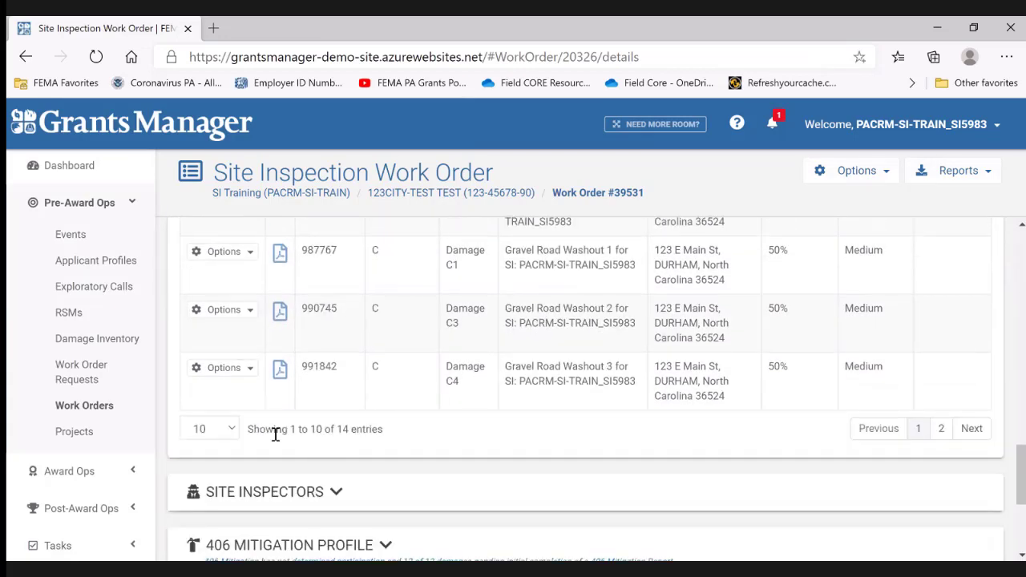
left_click(229, 429)
left_click(204, 481)
scroll(417, 355, "down", 3)
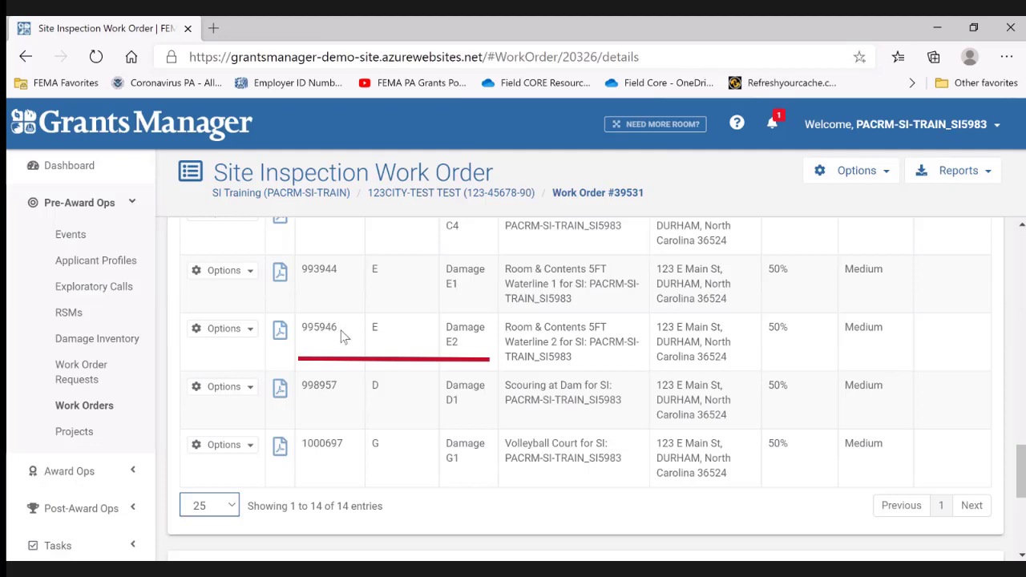
- Open site inspection information entry for Damage E2, Room & Contents 5FT Waterline 2
left_click_drag(339, 331, 303, 335)
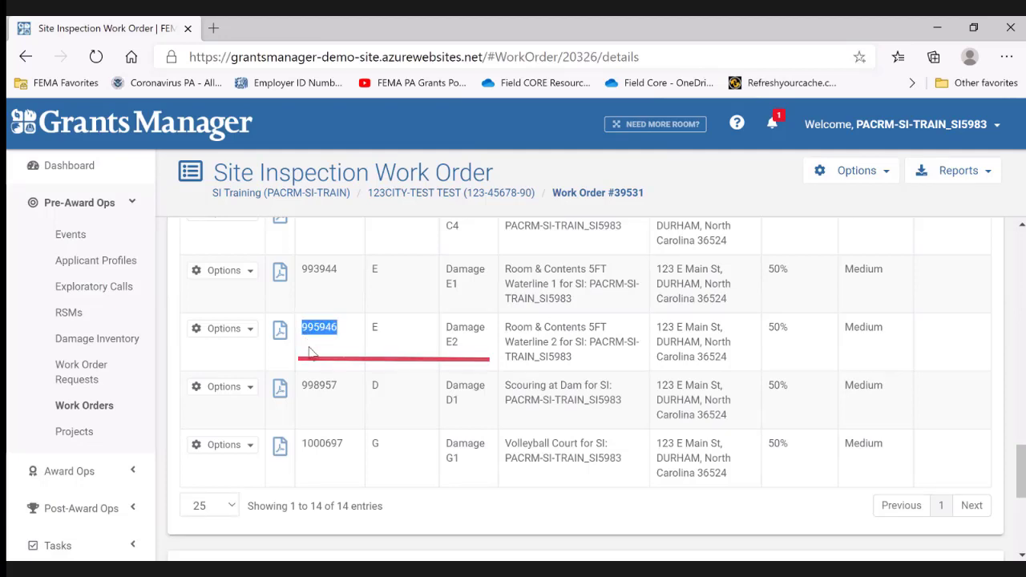
left_click(309, 348)
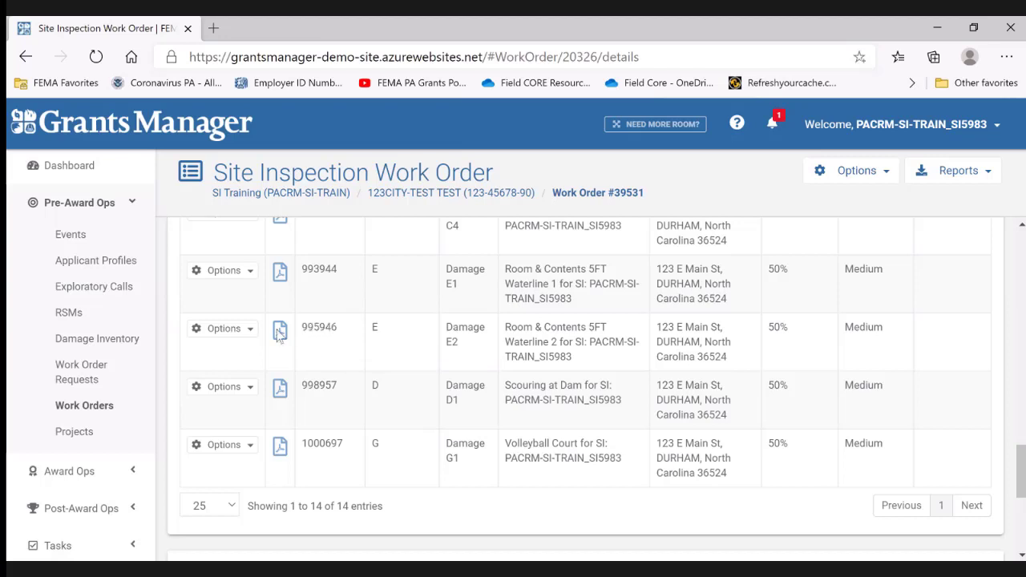
left_click(232, 337)
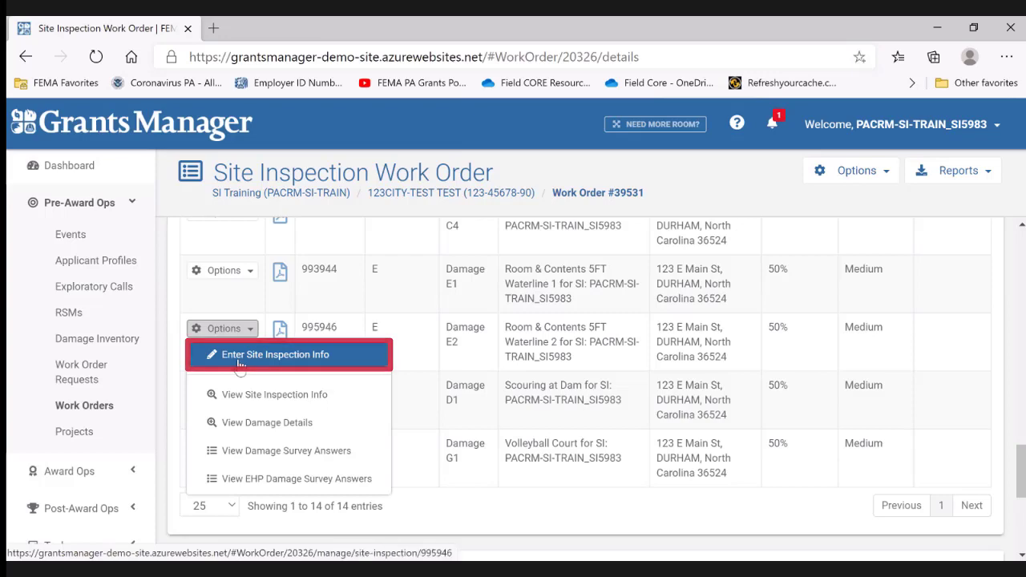
left_click(241, 364)
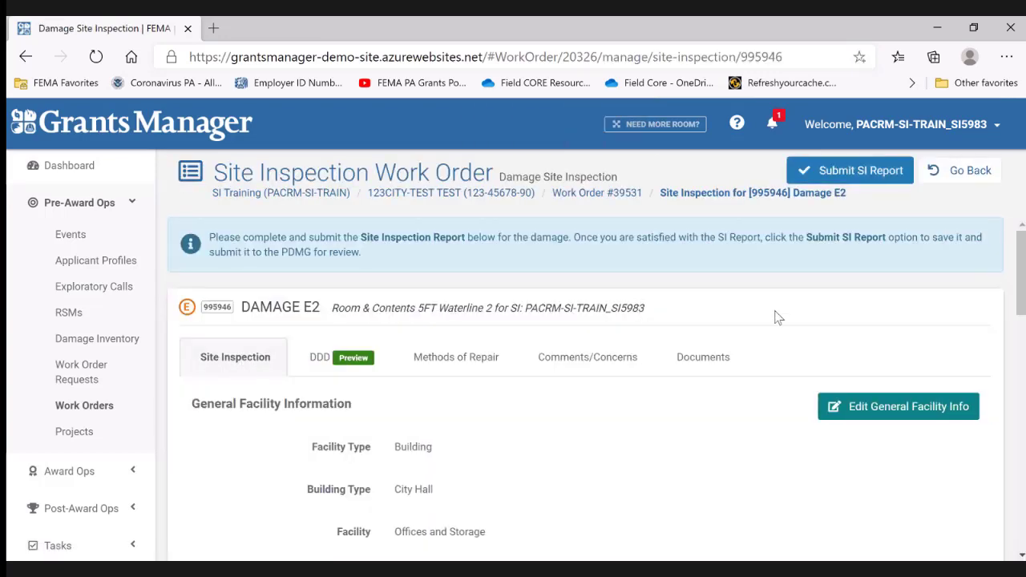
- Review Damage E2's site inspection details, from the general facility information through the building damage components
scroll(614, 410, "down", 2)
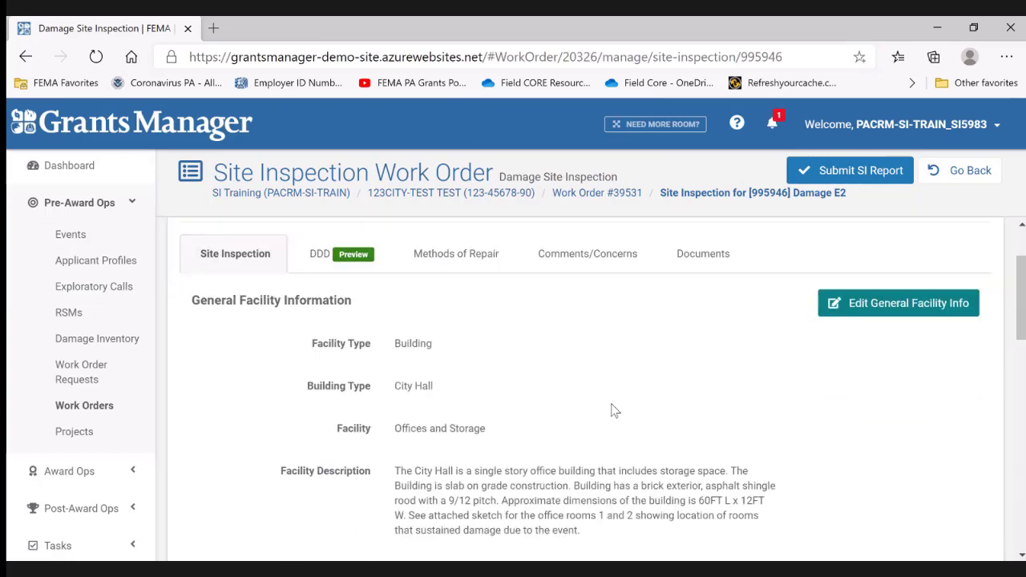
scroll(614, 410, "down", 1)
scroll(611, 409, "up", 1)
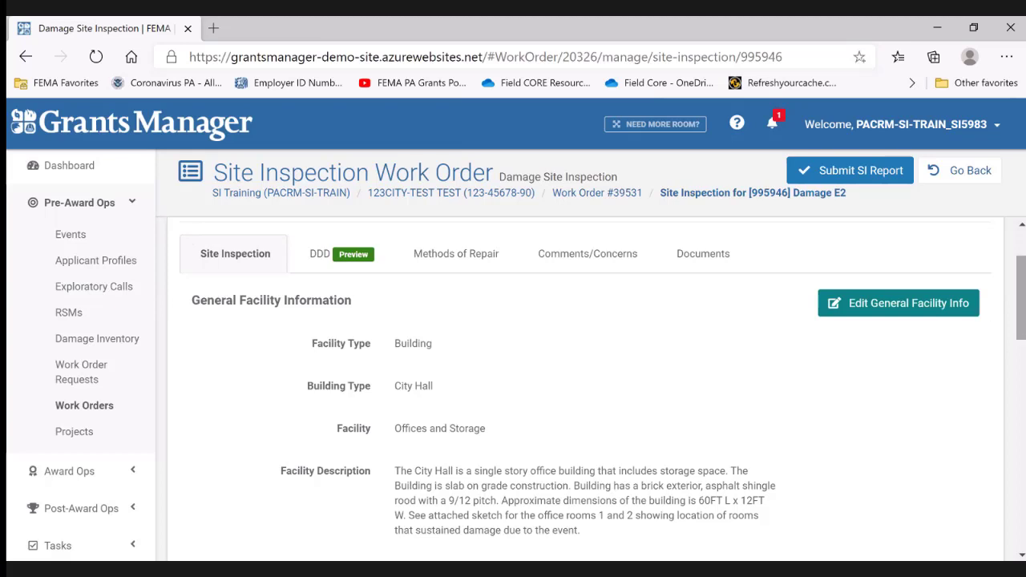
left_click_drag(1023, 305, 1023, 474)
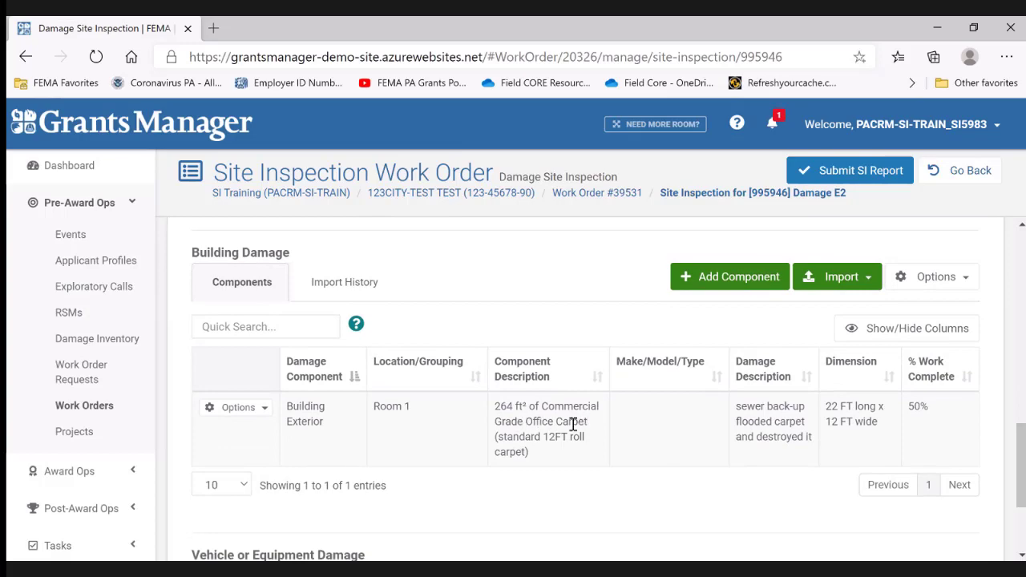
- Examine the DDD preview for Damage E2, especially how the Building Damage section groups the Room 1 component
left_click_drag(1021, 437, 1021, 240)
left_click(351, 361)
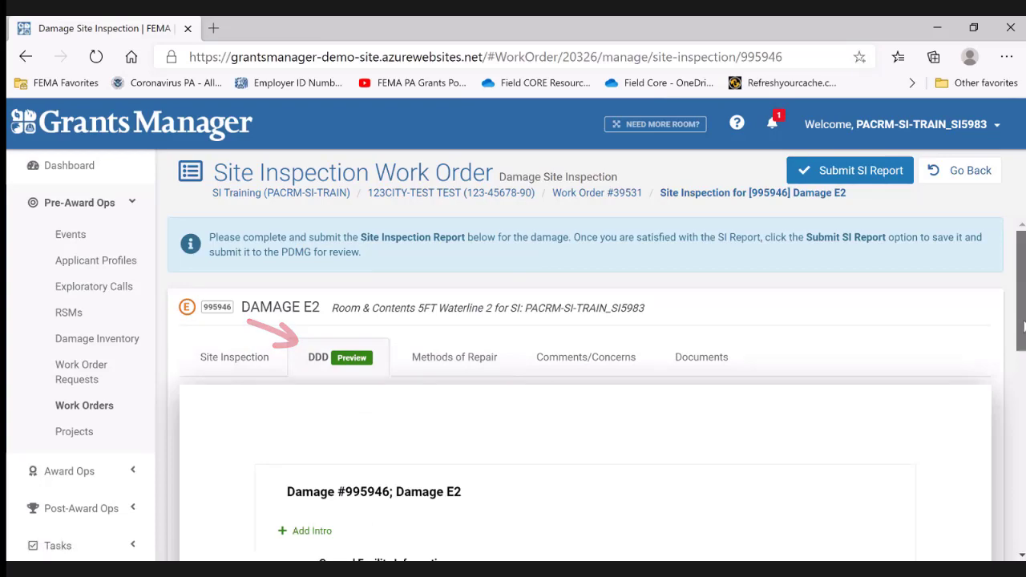
left_click_drag(1023, 325, 1024, 487)
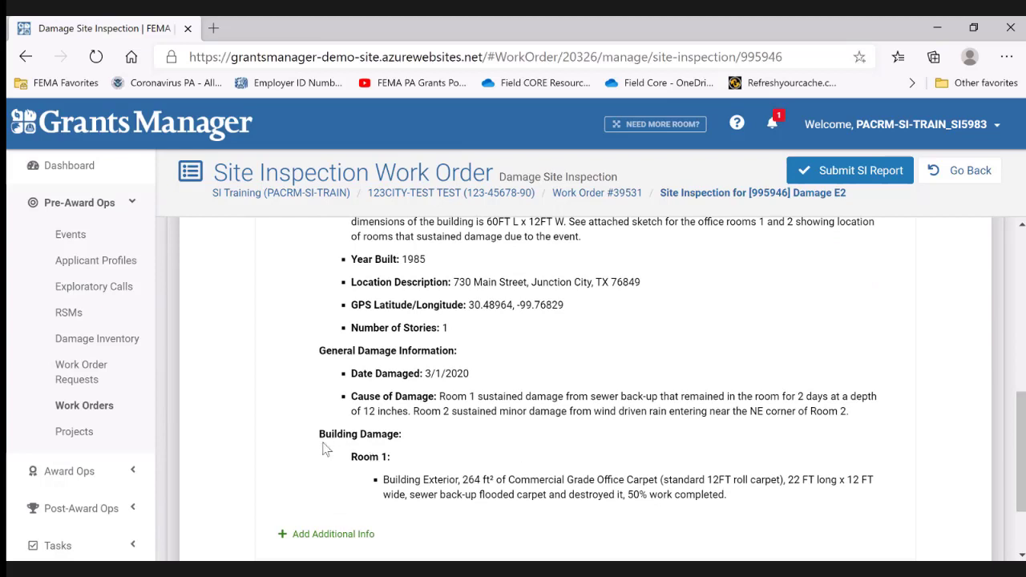
left_click_drag(315, 435, 411, 453)
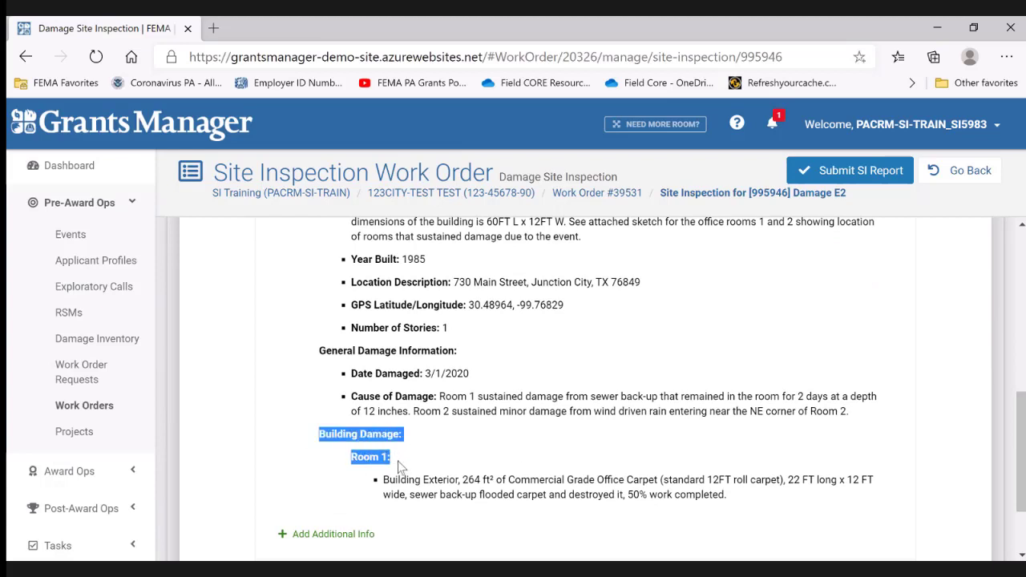
left_click(400, 466)
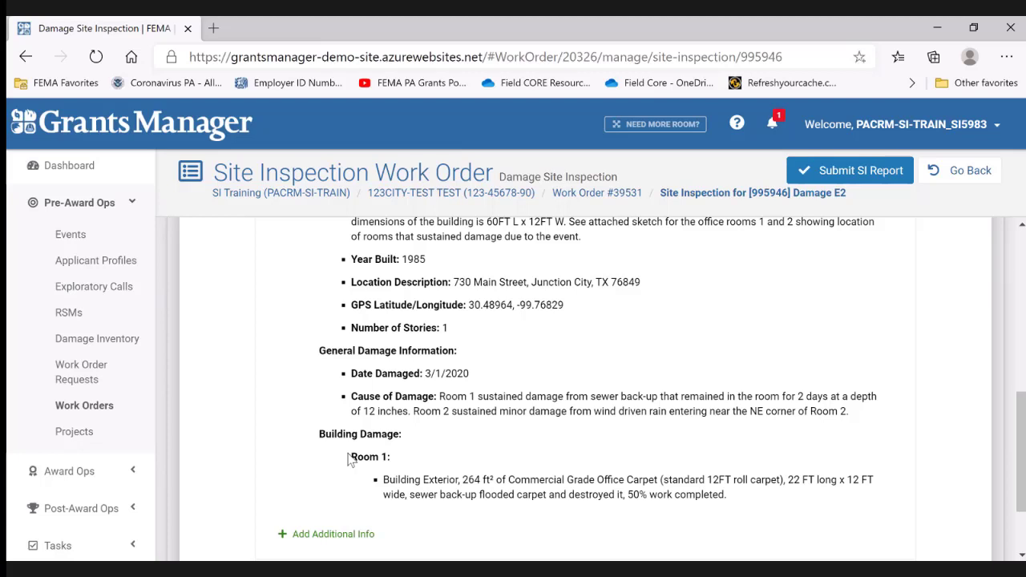
left_click_drag(348, 457, 388, 461)
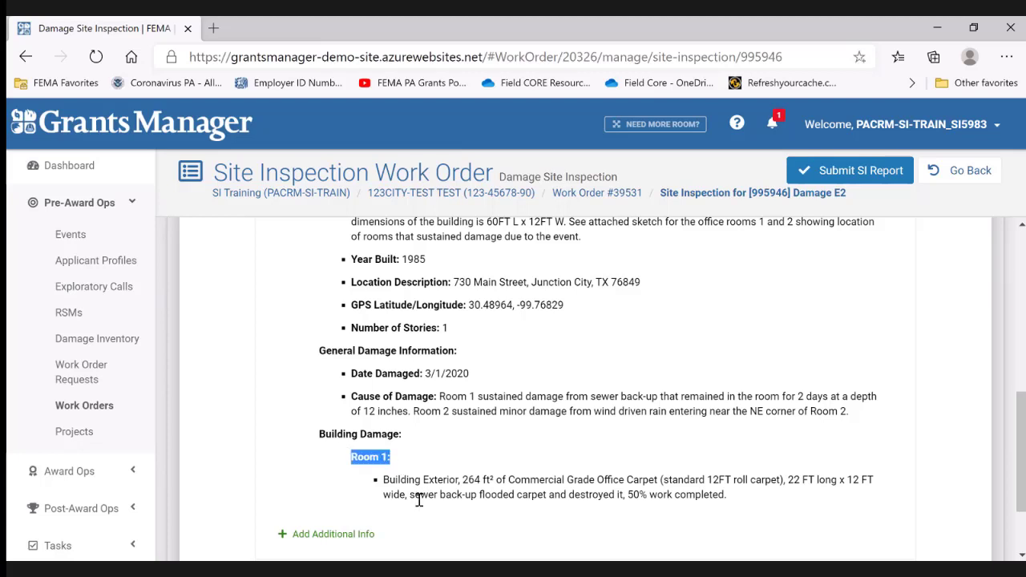
left_click(479, 522)
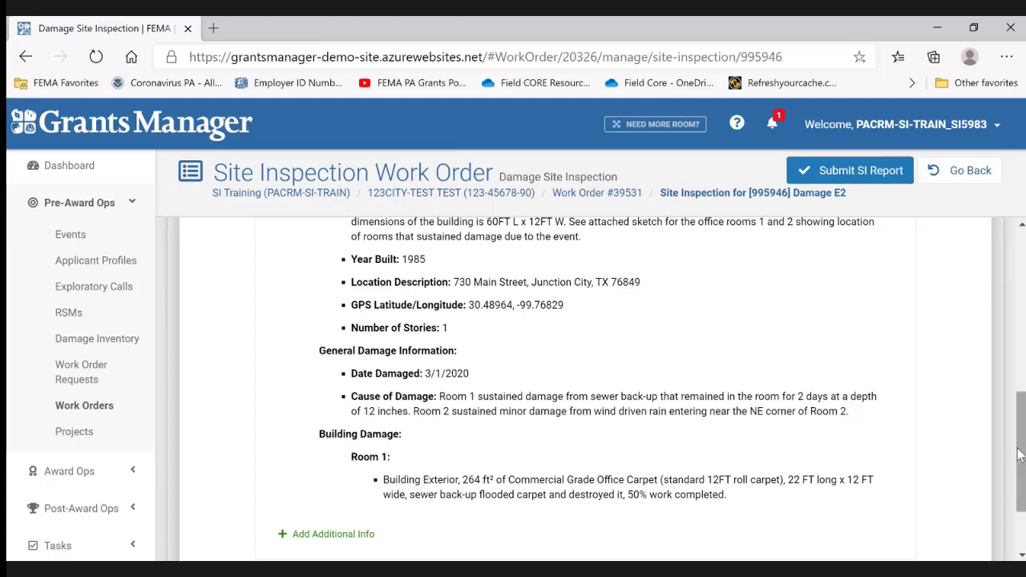
left_click_drag(1018, 455, 1020, 293)
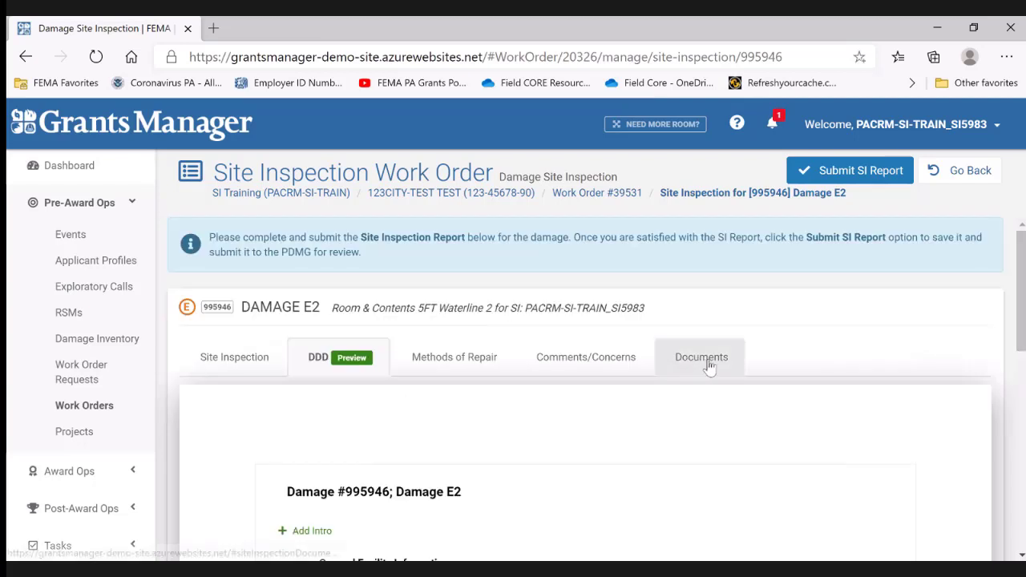
- Return to the site inspection details and start adding a new building damage component
left_click(231, 362)
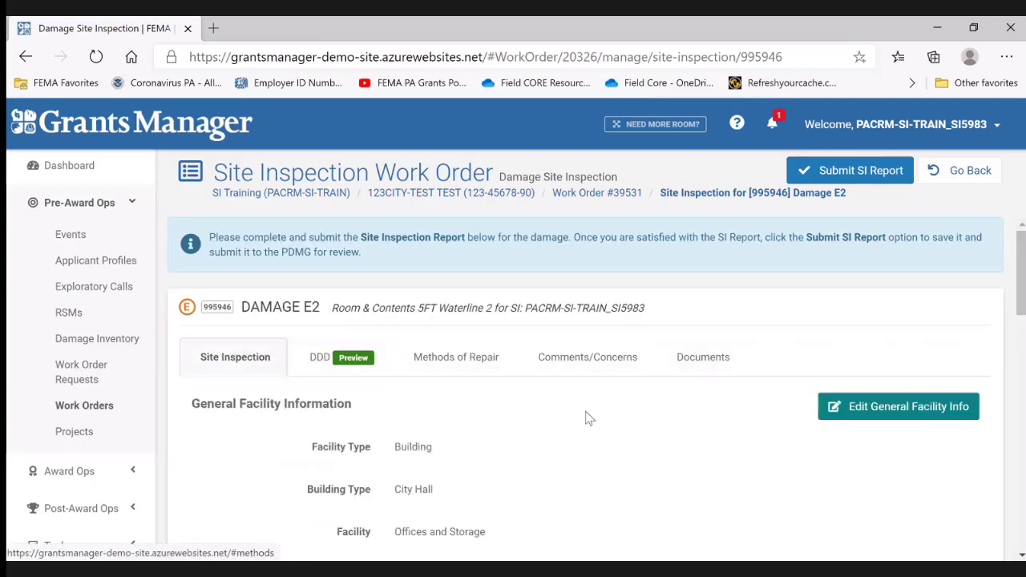
scroll(627, 447, "down", 4)
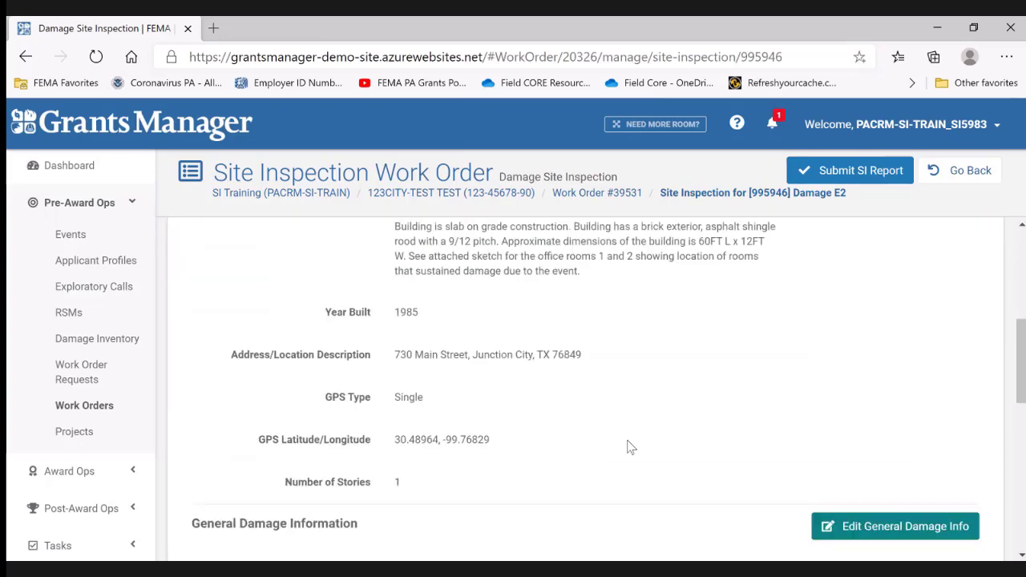
scroll(626, 447, "down", 5)
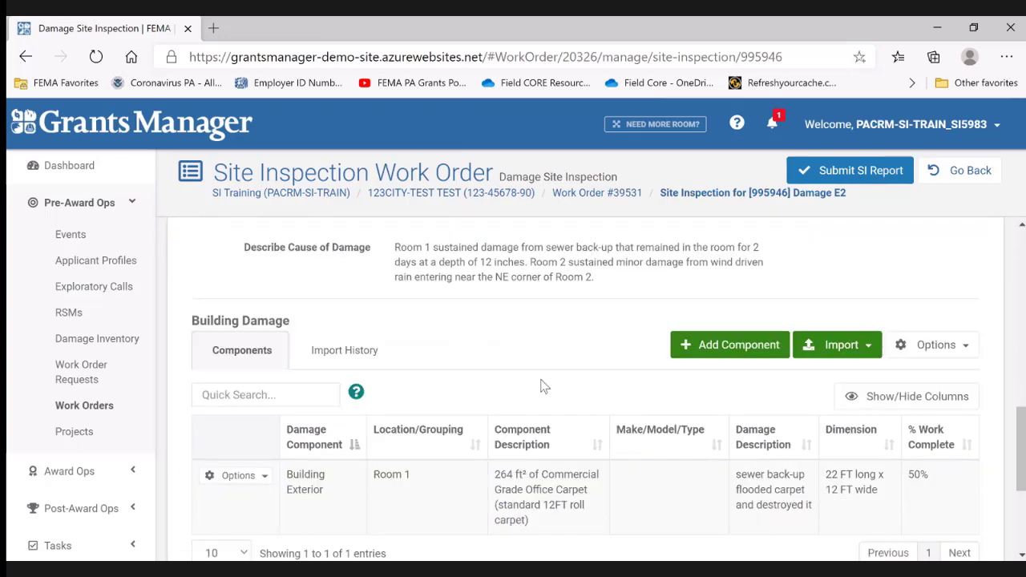
scroll(541, 386, "down", 1)
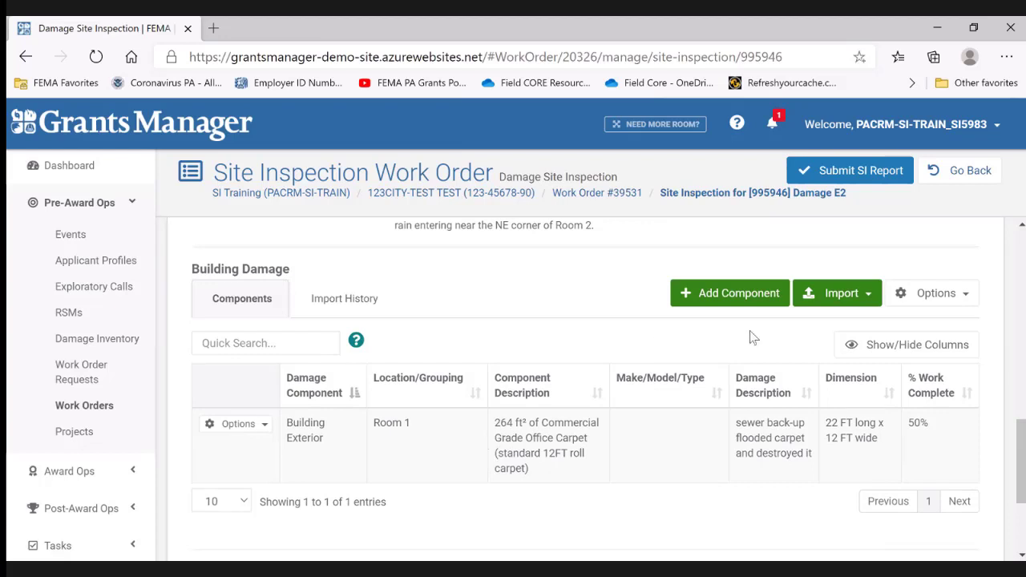
left_click(705, 293)
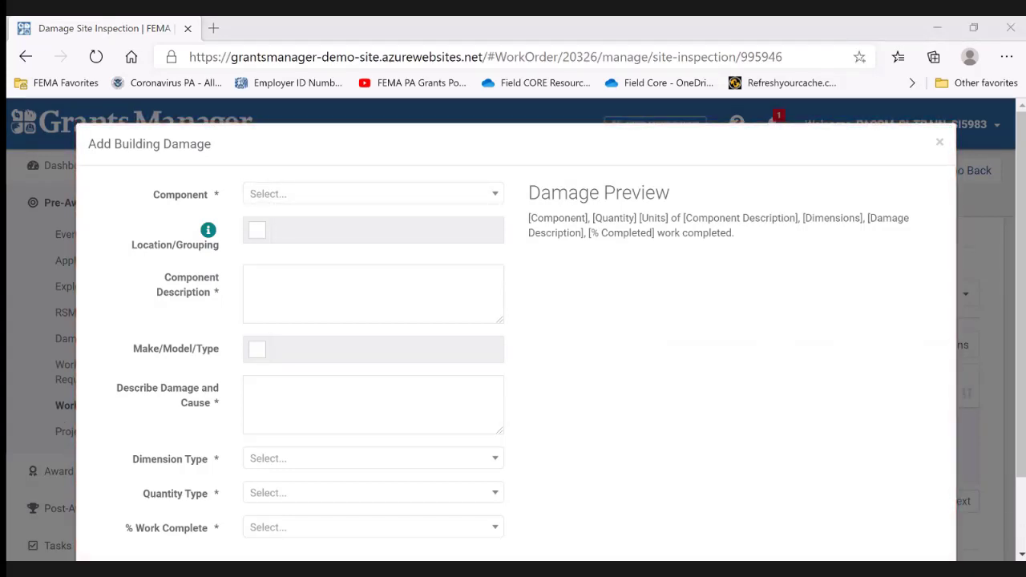
- Set the new damage's component to Building Interior and enable its location/grouping with the value Room 2
left_click(290, 196)
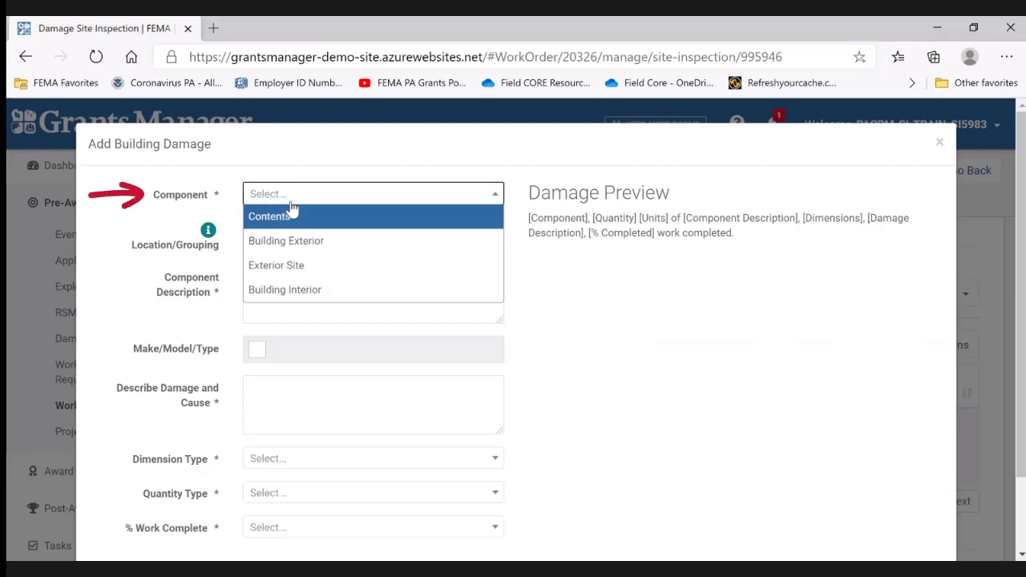
left_click(317, 297)
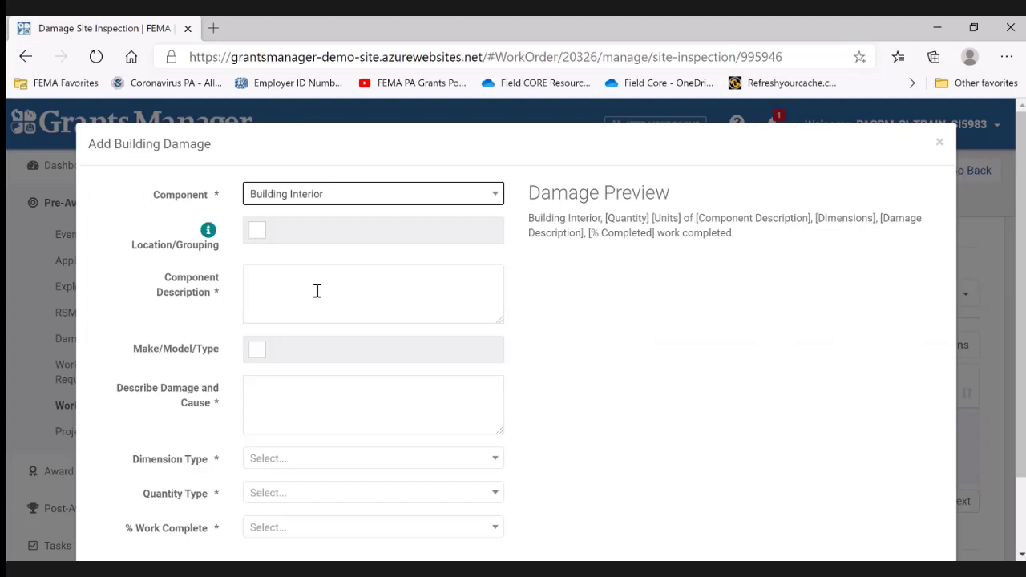
left_click(257, 234)
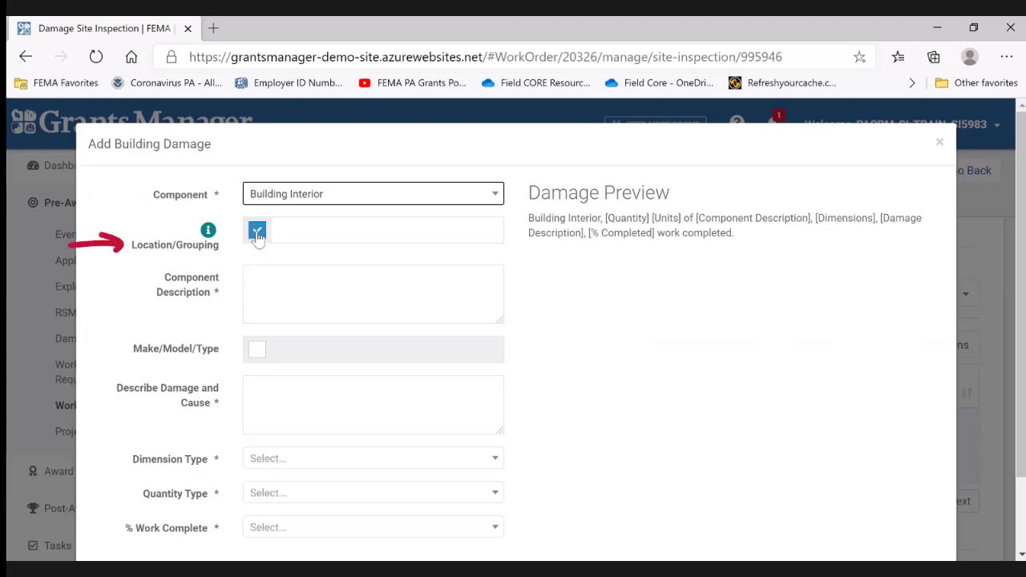
left_click(307, 228)
type("Room 2")
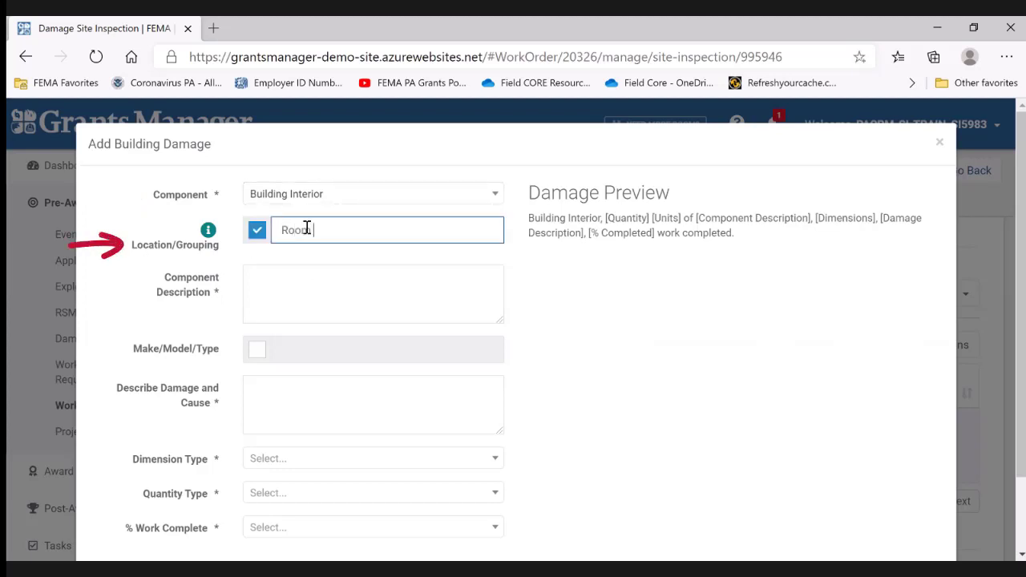
left_click(537, 274)
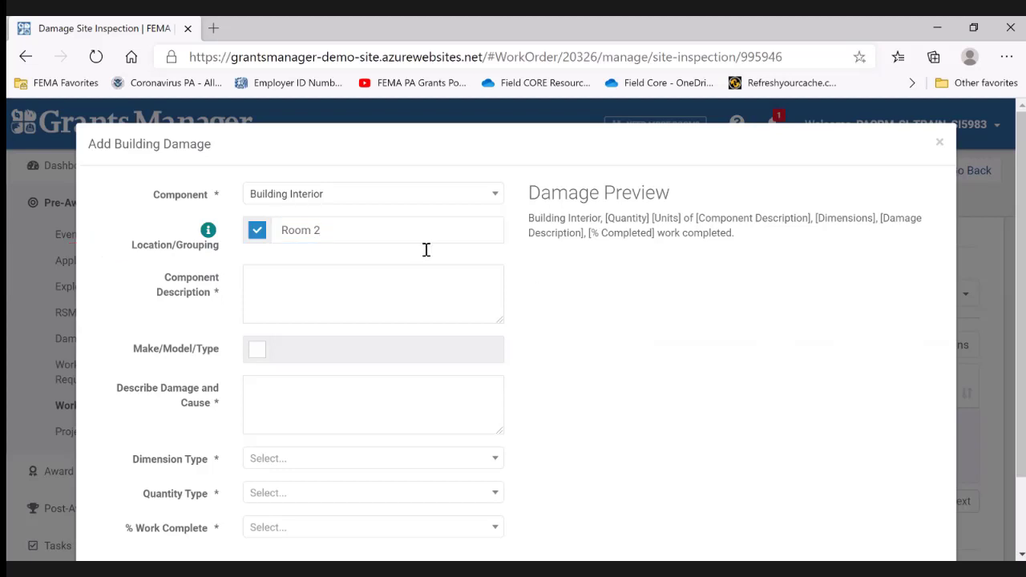
left_click(359, 230)
- Enter "2FT x 2FT Acoustical Ceiling Tiles" as the component description of the Room 2 building interior damage
left_click(333, 282)
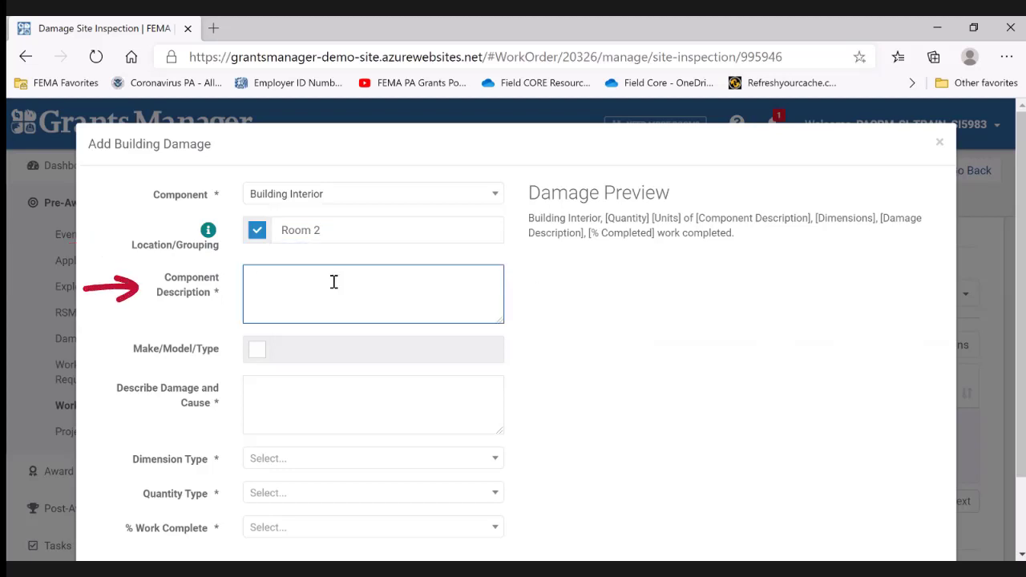
type("2FT")
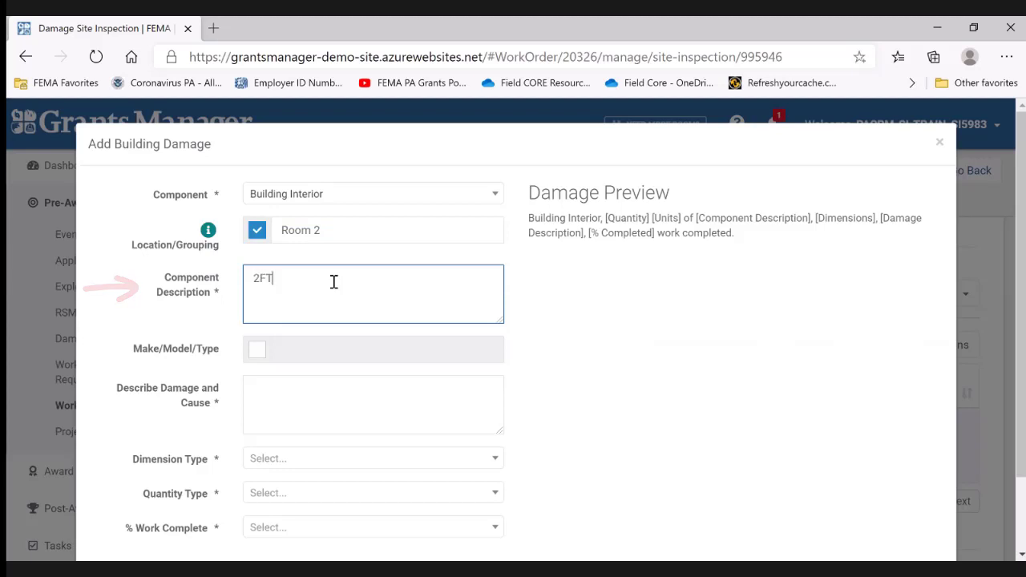
type(" x 2FT")
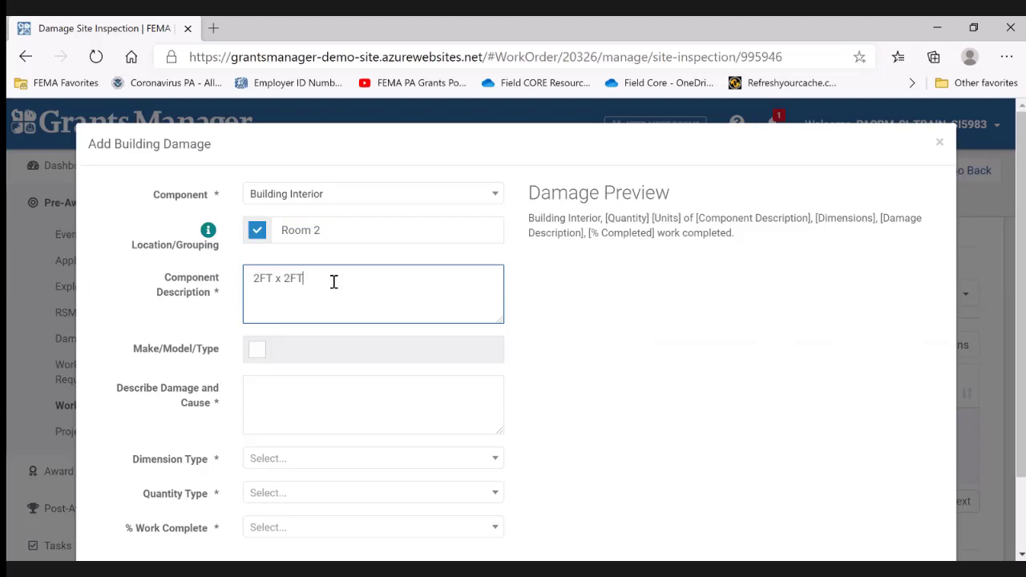
type(" Acoustical Ceiling Tiles")
left_click(599, 287)
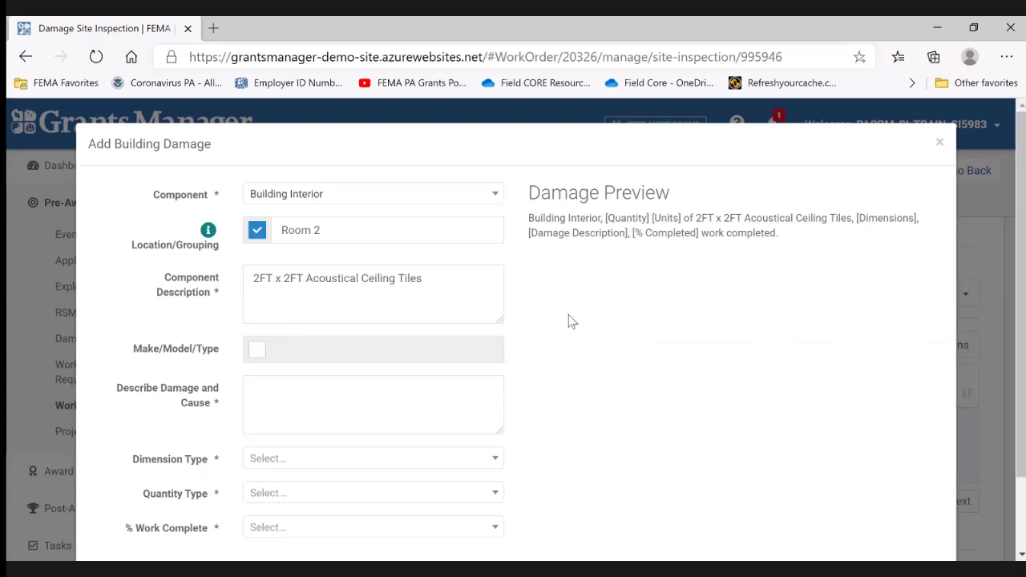
- Describe the damage and cause as "damaged due water intrusion from wind driven rain caused water damage to ceiling tiles"
scroll(568, 323, "down", 1)
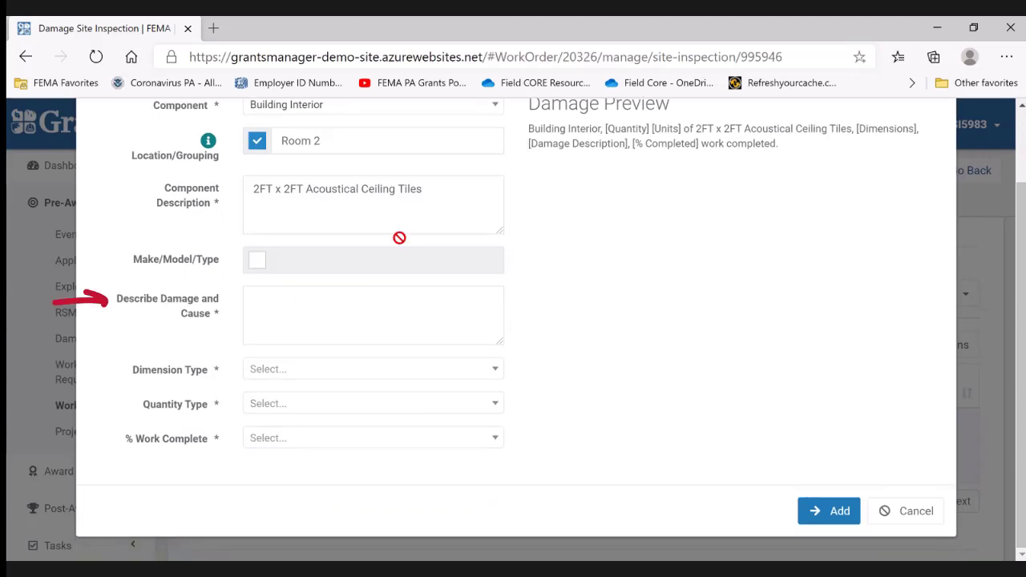
left_click(281, 302)
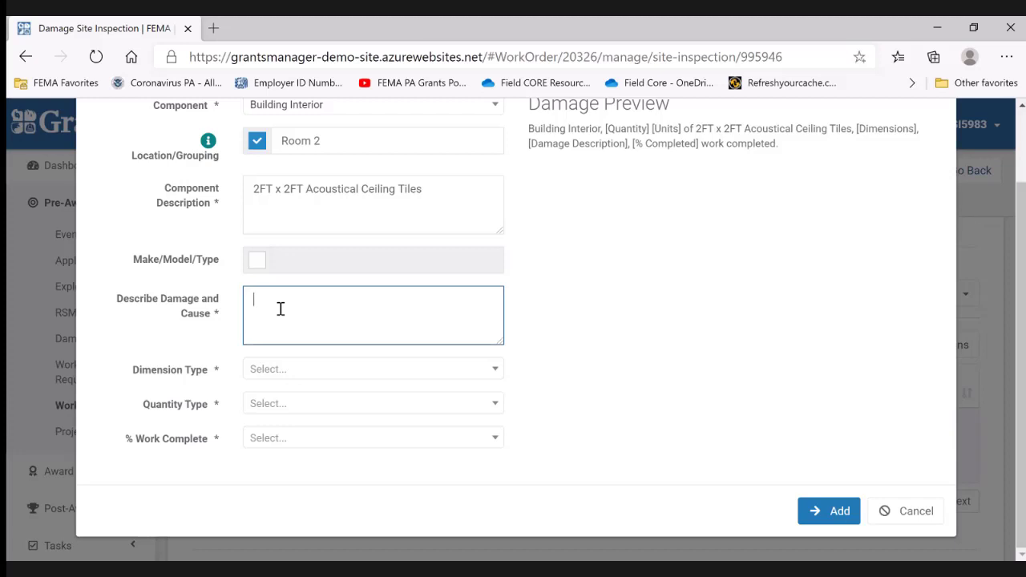
type("damaged due wat")
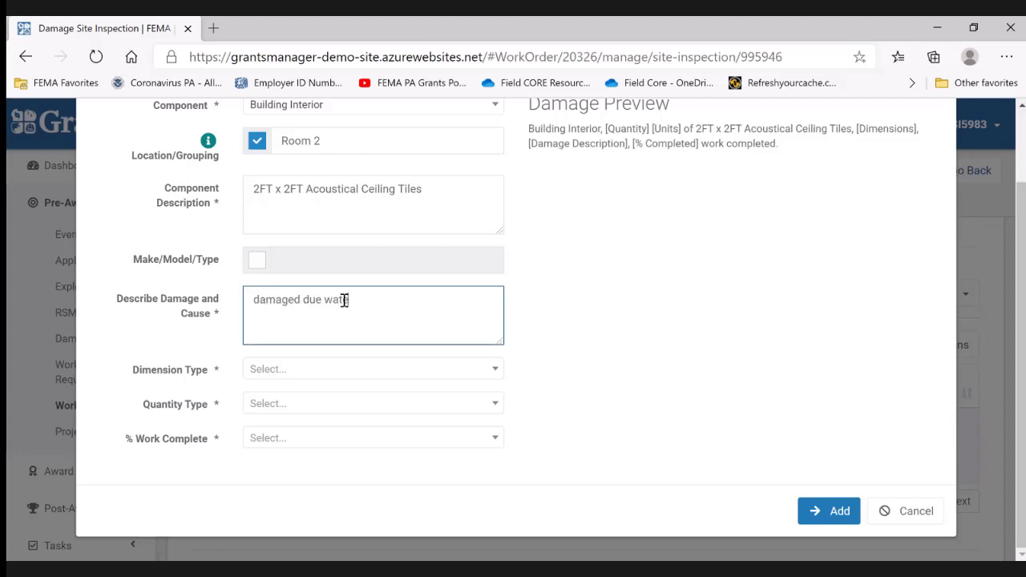
type("er intrusion from wind driven ra")
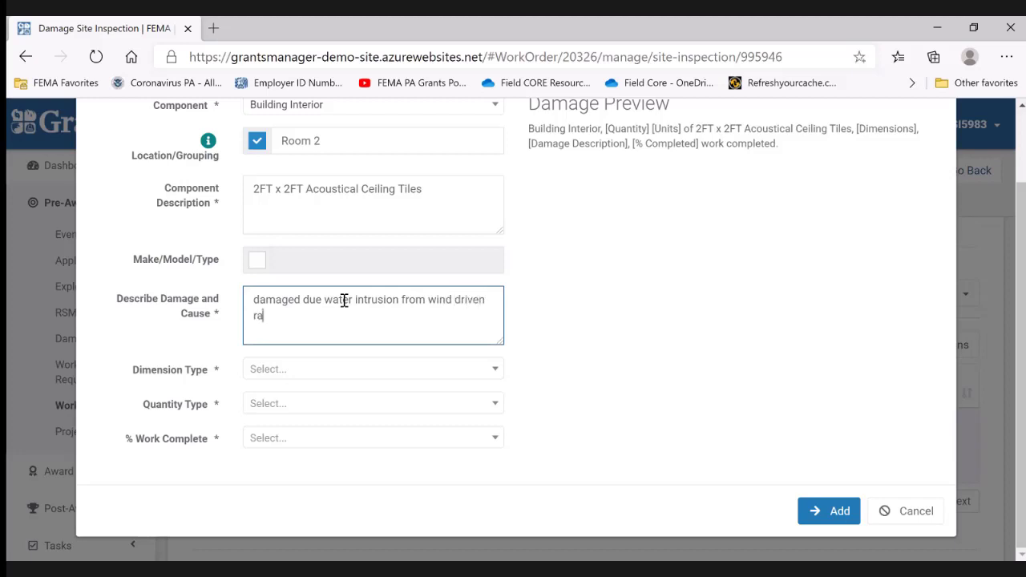
type("in caused water damage to ceiling tiles")
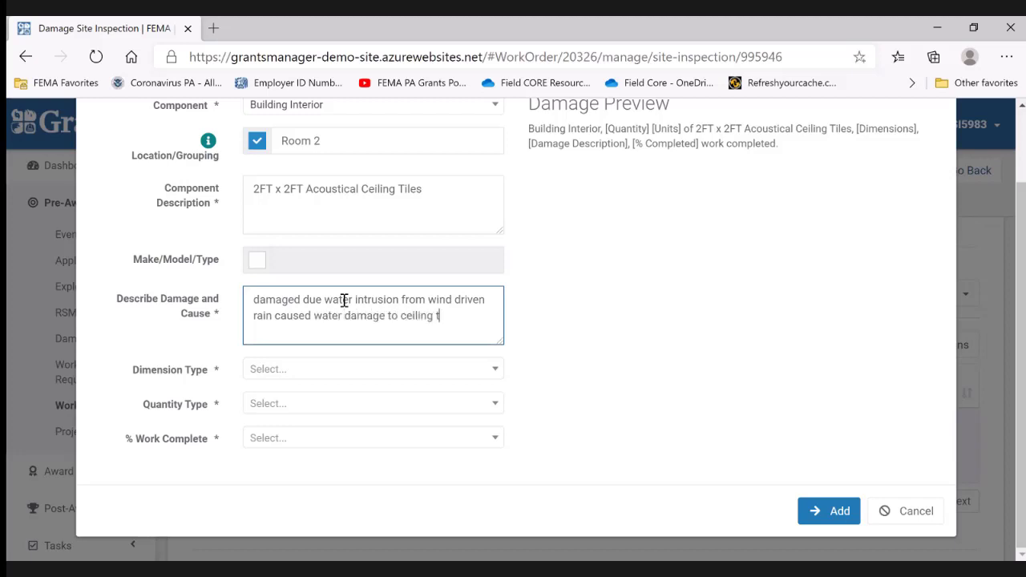
left_click(554, 328)
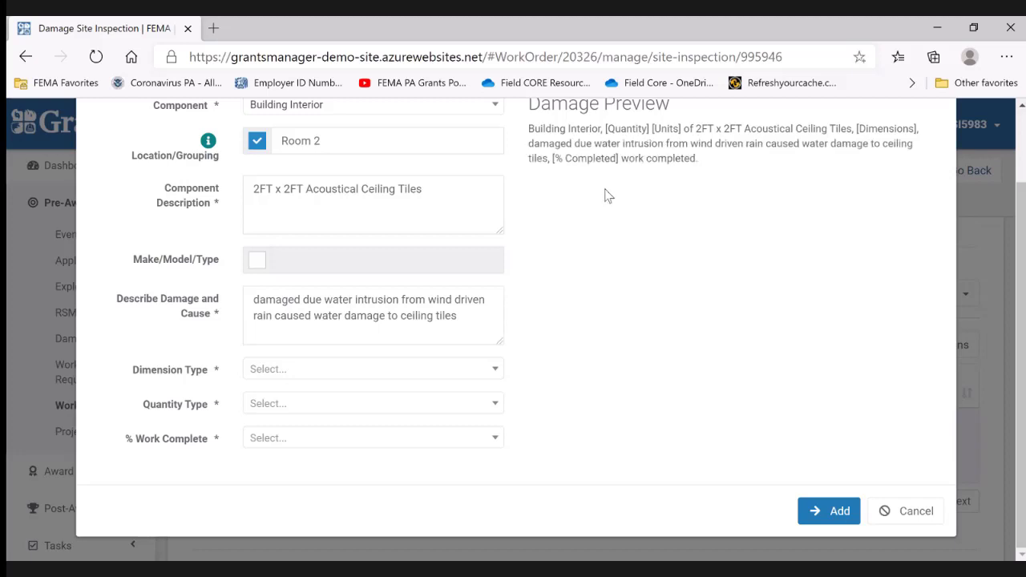
- Correct the damage and cause description by inserting the word "to" after "damaged due"
scroll(606, 196, "up", 1)
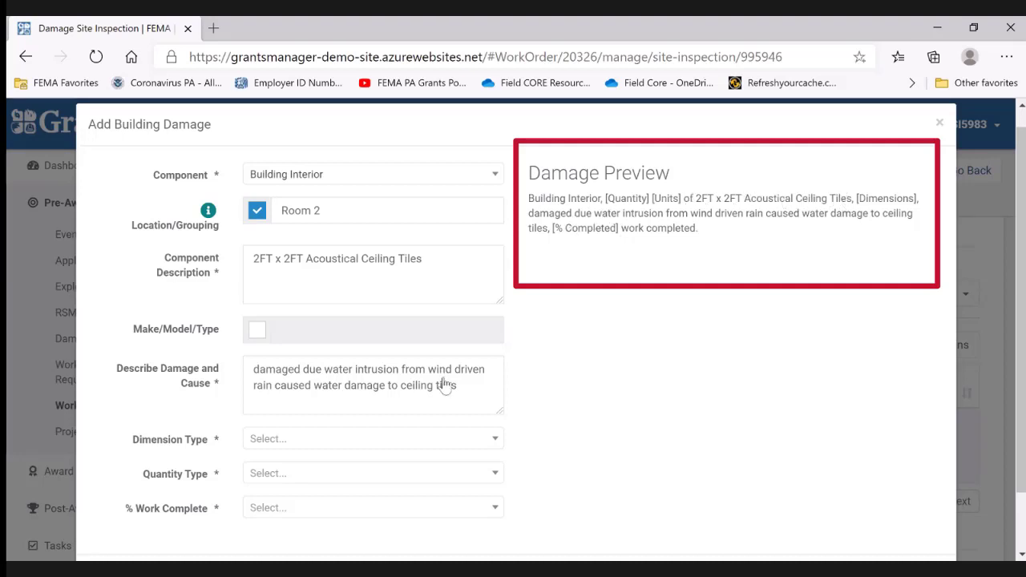
left_click(321, 369)
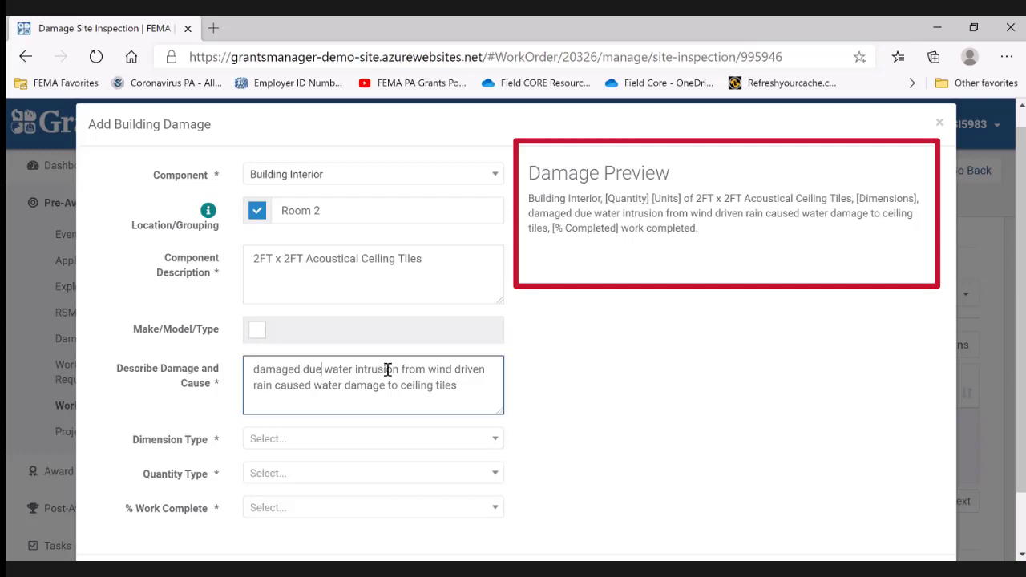
type("to")
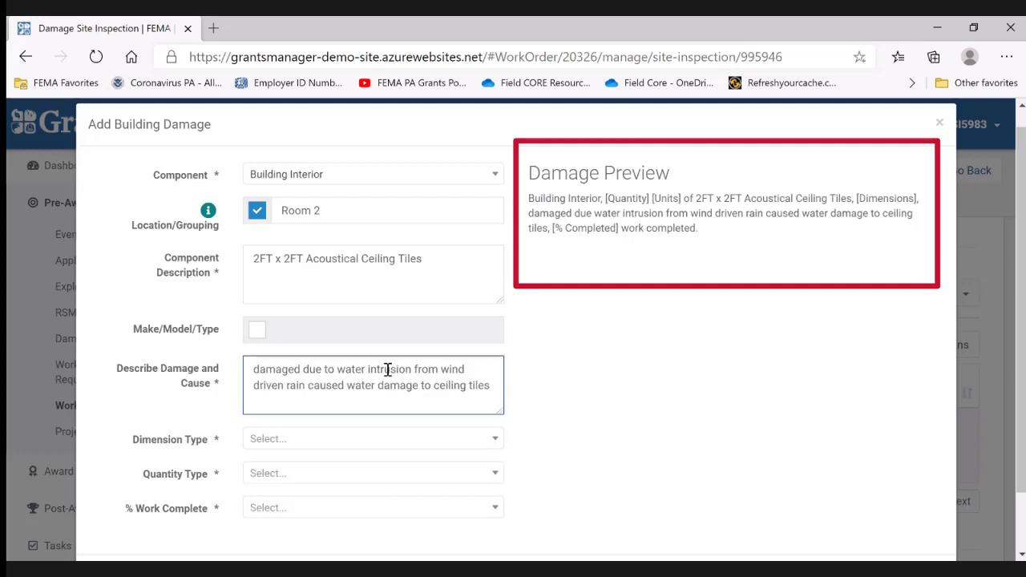
left_click(538, 387)
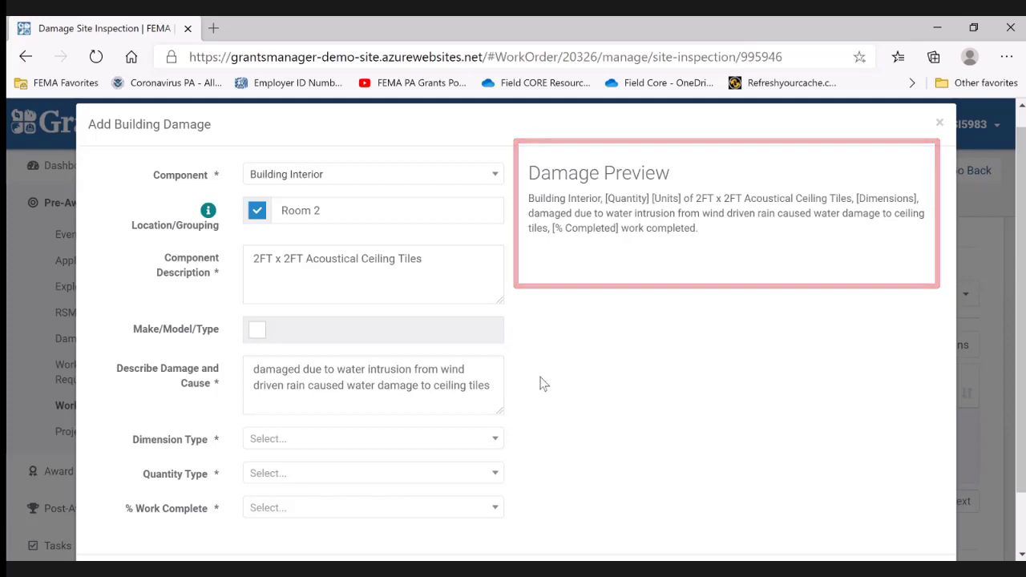
- Set the dimension type to L x W, with a length of 10 Foot and a width of 4 Foot
scroll(539, 381, "down", 2)
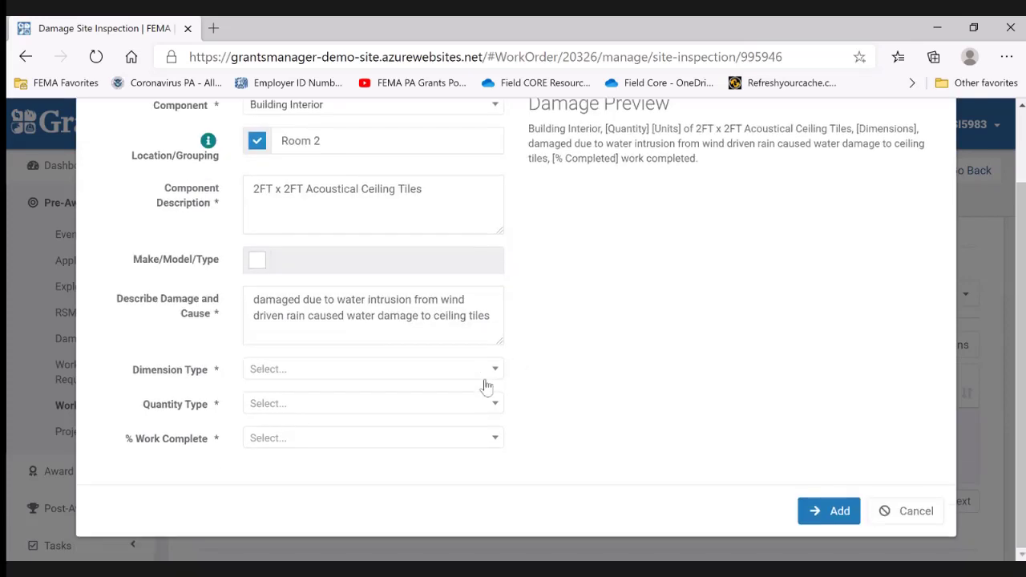
left_click(280, 373)
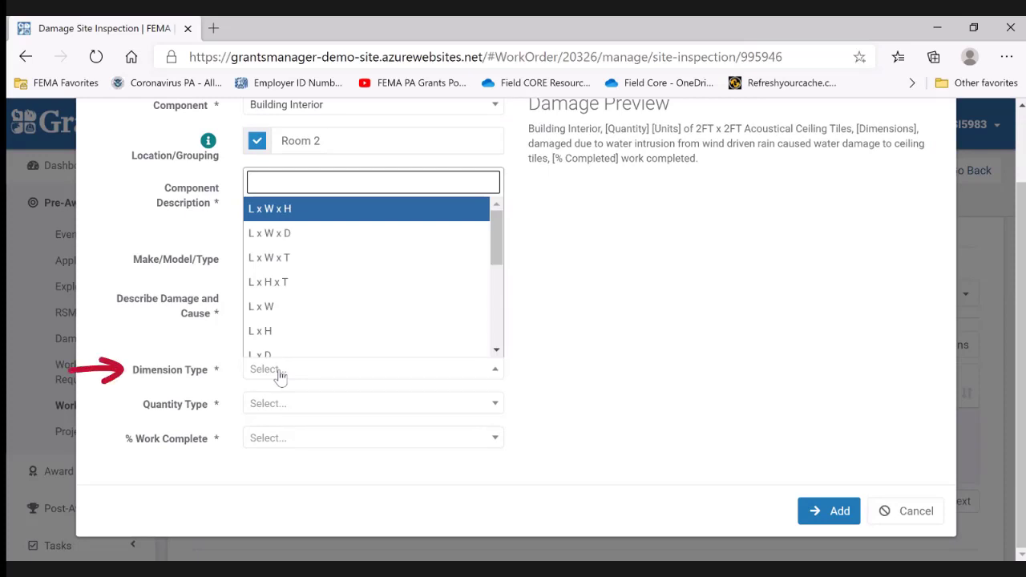
left_click(281, 308)
scroll(340, 401, "down", 1)
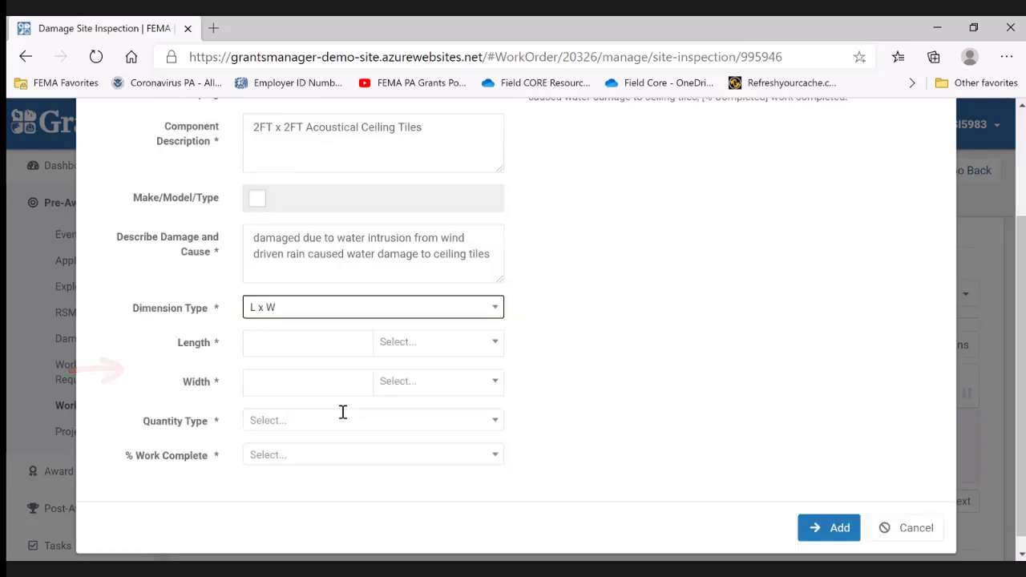
left_click(292, 326)
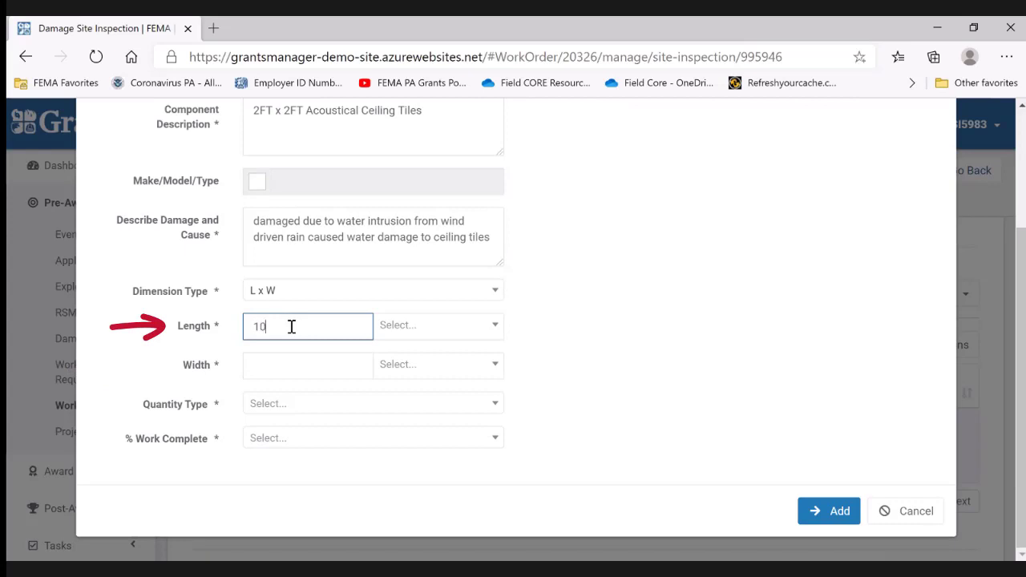
left_click(408, 329)
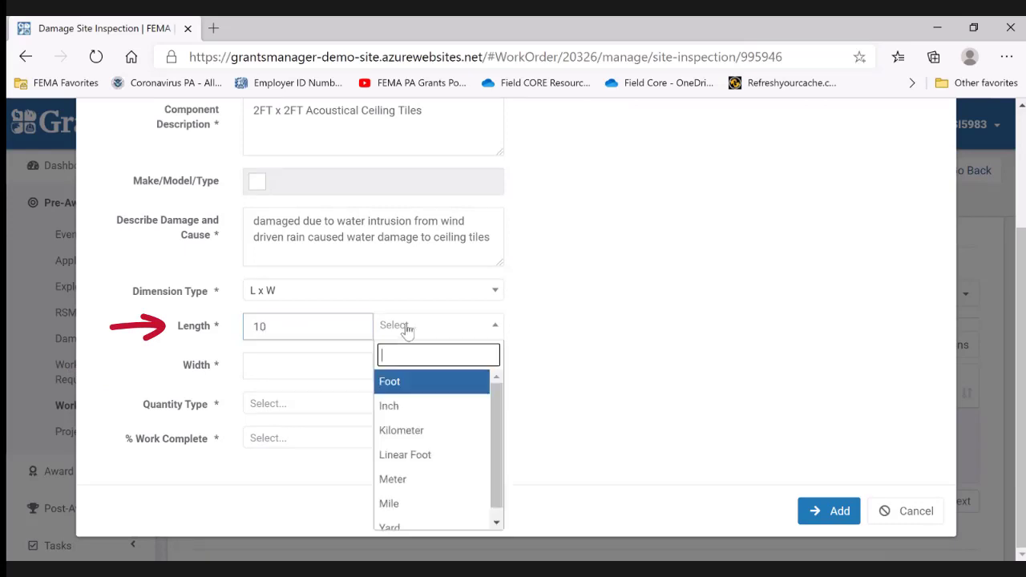
left_click(417, 386)
left_click(298, 364)
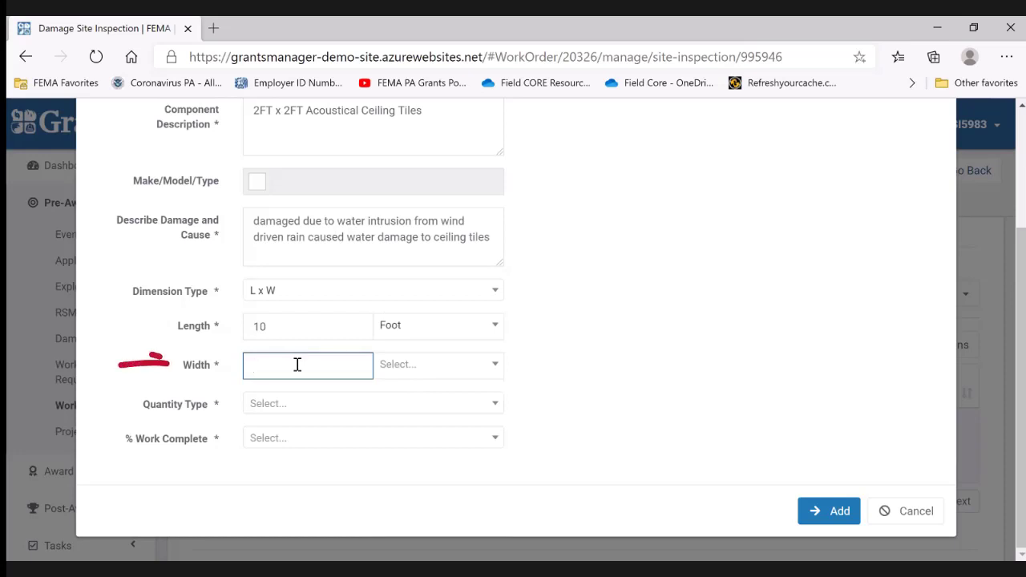
type("4")
left_click(405, 365)
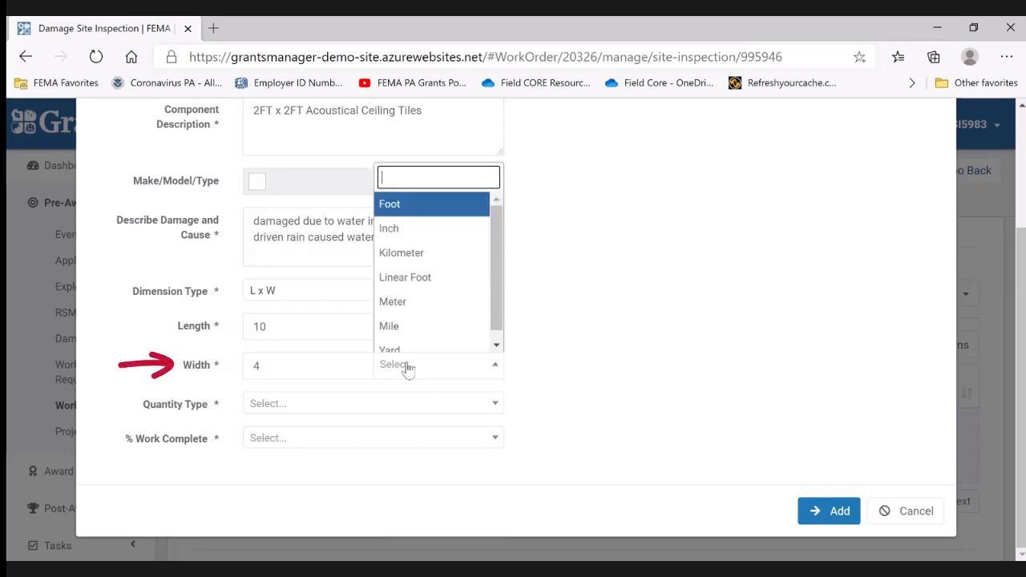
left_click(401, 210)
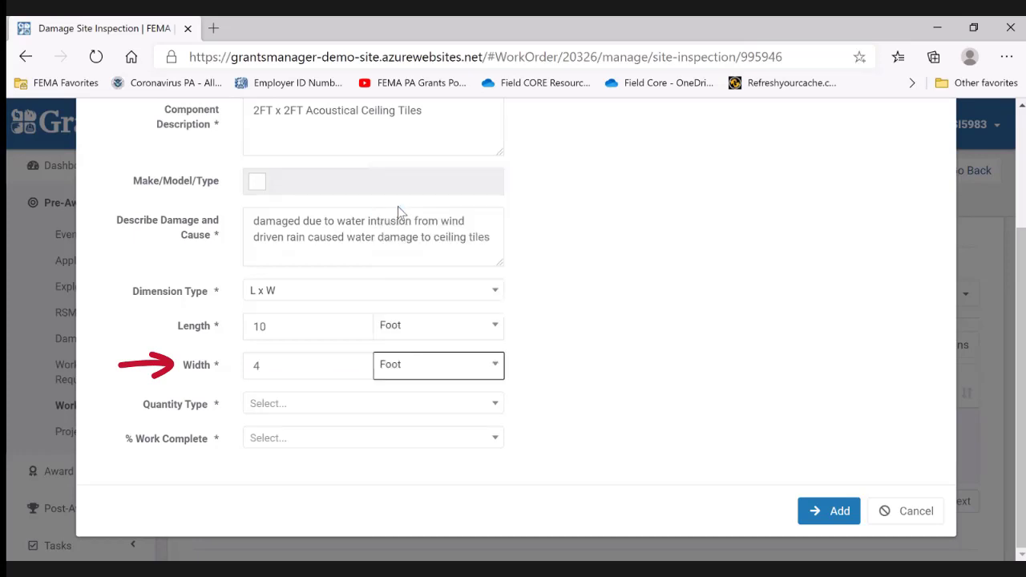
left_click(600, 357)
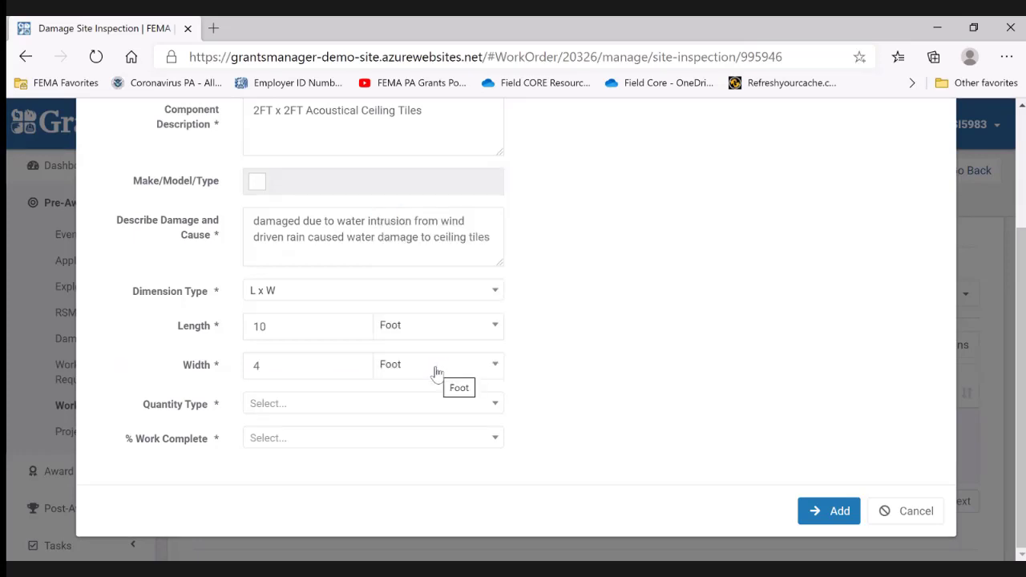
- Set the quantity type to Area in Square Foot and have the quantity calculated from the entered dimensions
left_click(287, 406)
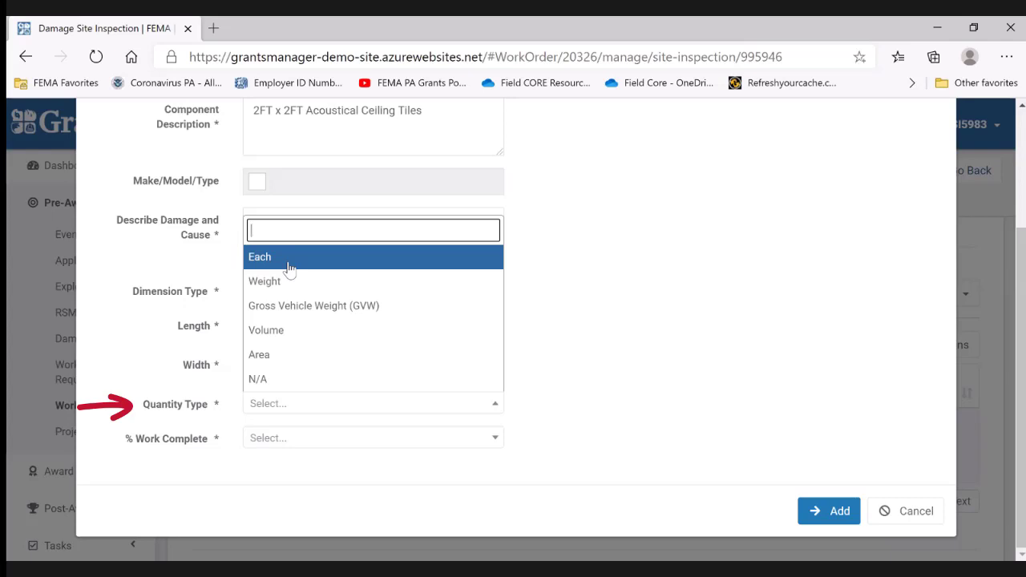
left_click(288, 365)
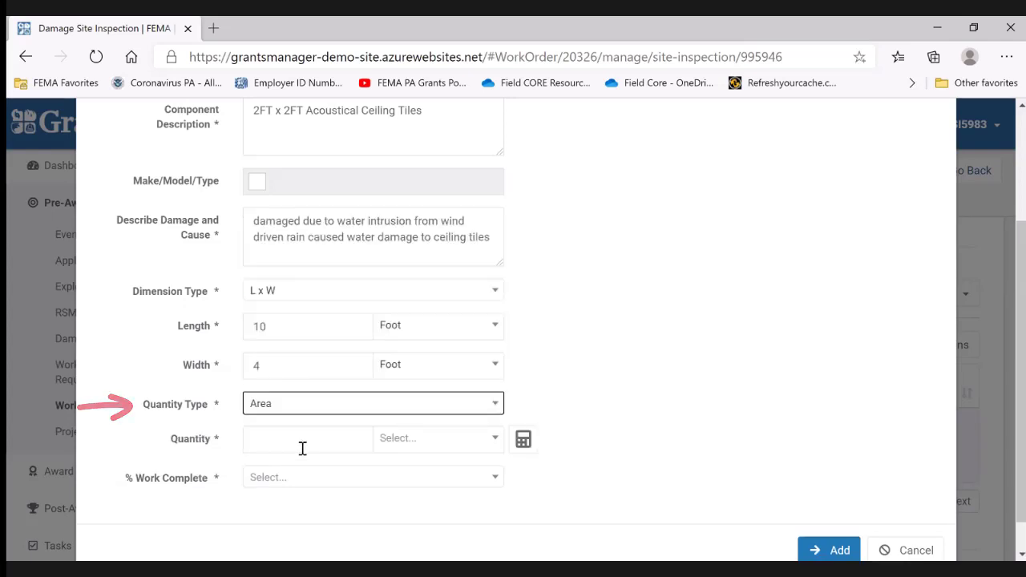
scroll(296, 428, "down", 1)
left_click(291, 399)
left_click(405, 401)
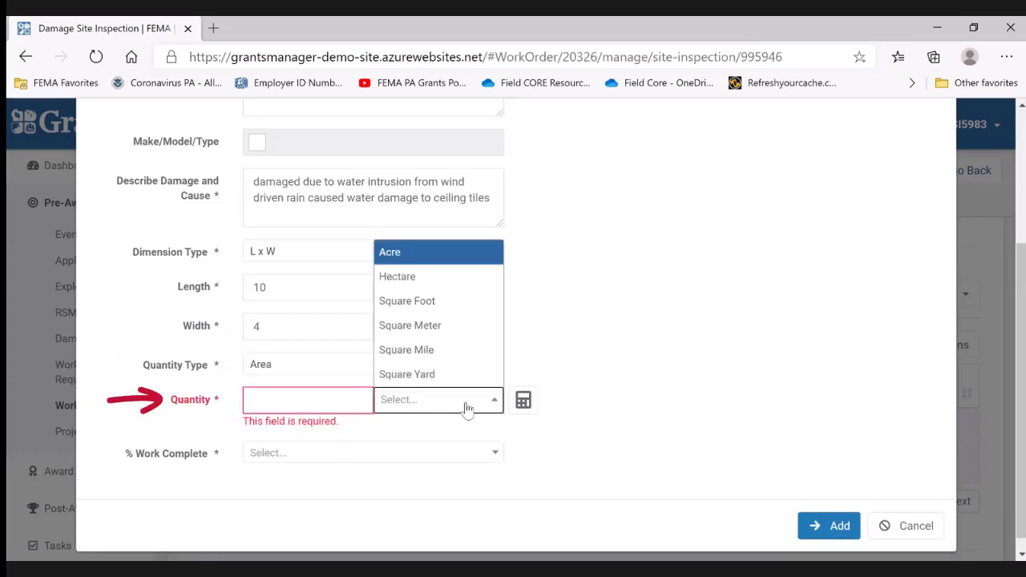
left_click(451, 305)
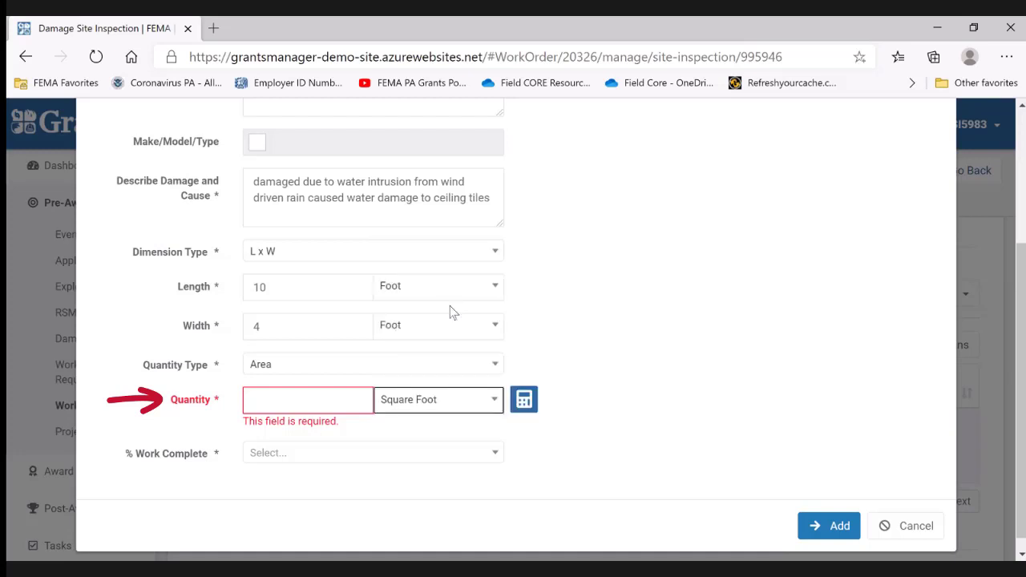
left_click(524, 401)
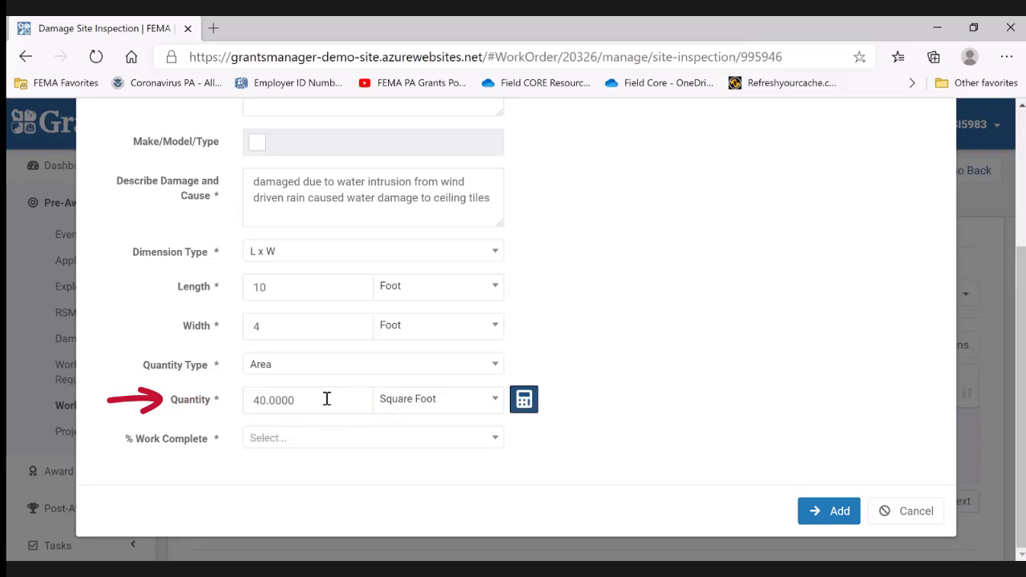
- Shorten the calculated quantity to 40 by removing its decimal places
left_click_drag(269, 400, 347, 403)
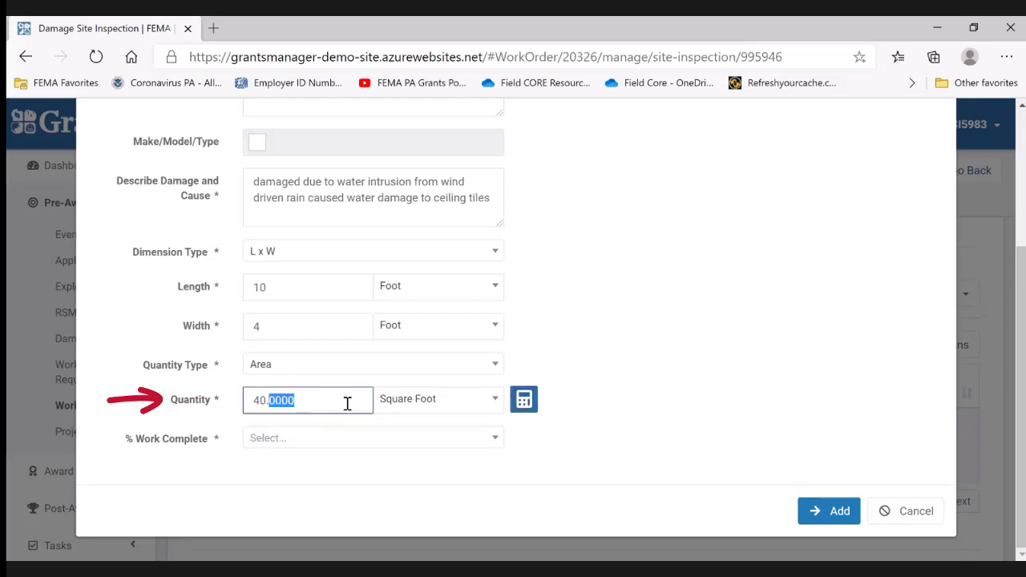
key("BackSpace")
left_click(585, 395)
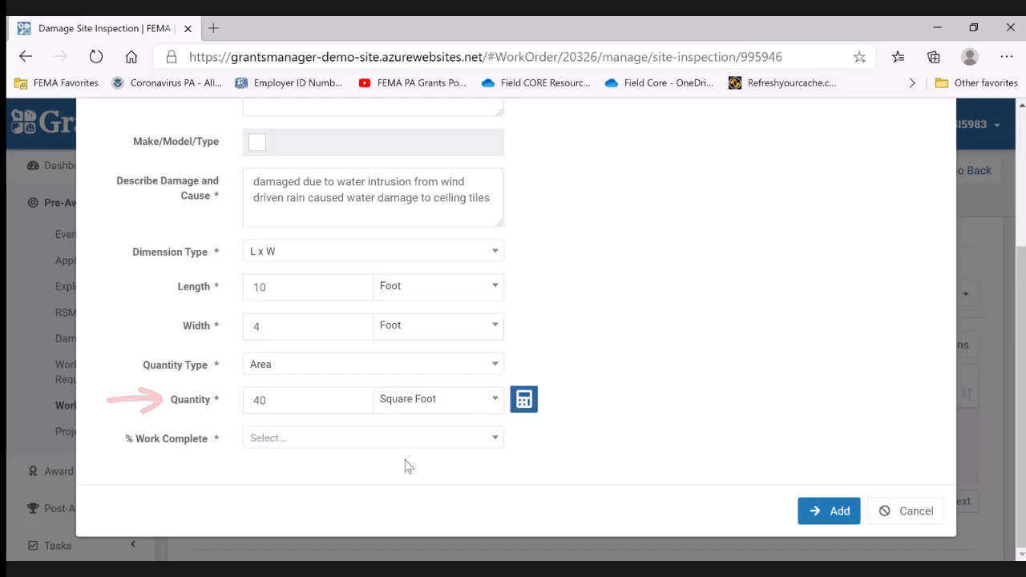
- Set the percentage of work complete to 0% and review the damage preview against the entered details
left_click(320, 446)
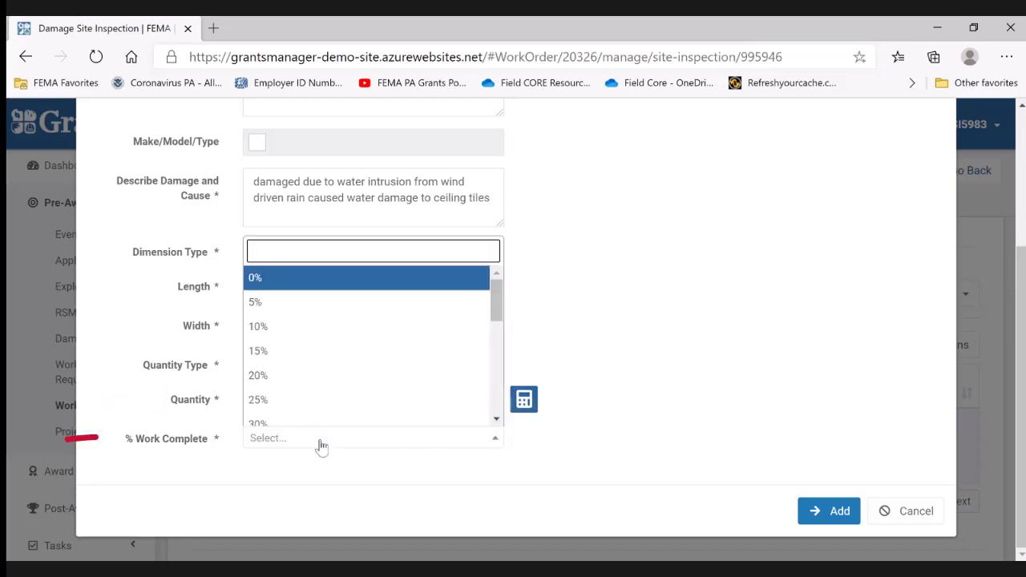
left_click(307, 280)
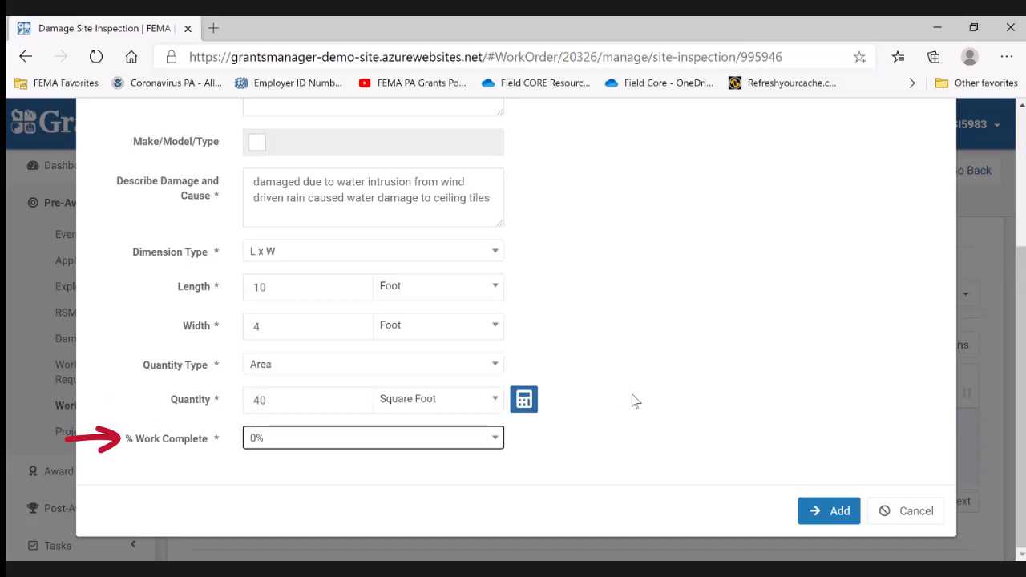
scroll(642, 401, "up", 5)
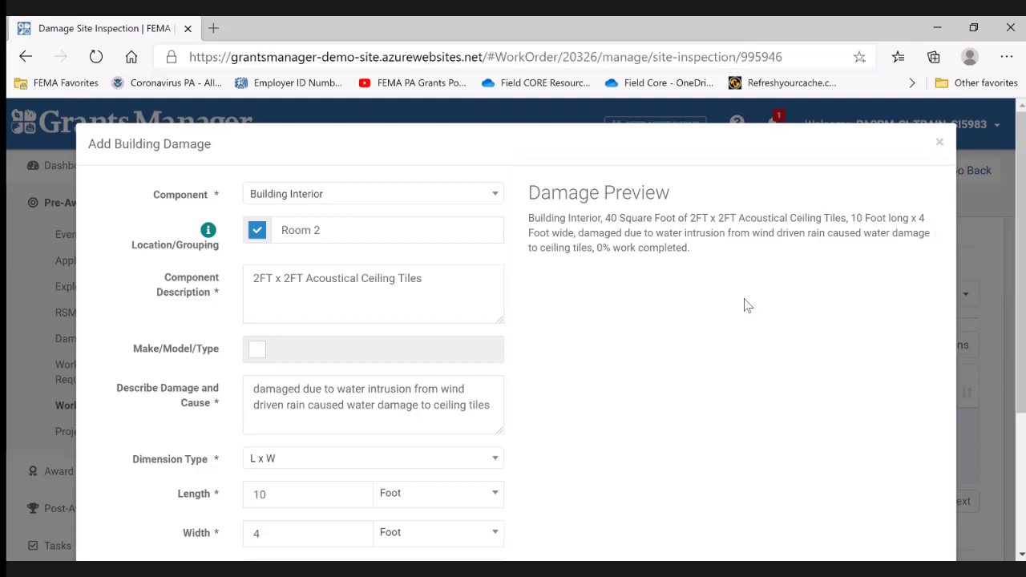
scroll(746, 307, "down", 1)
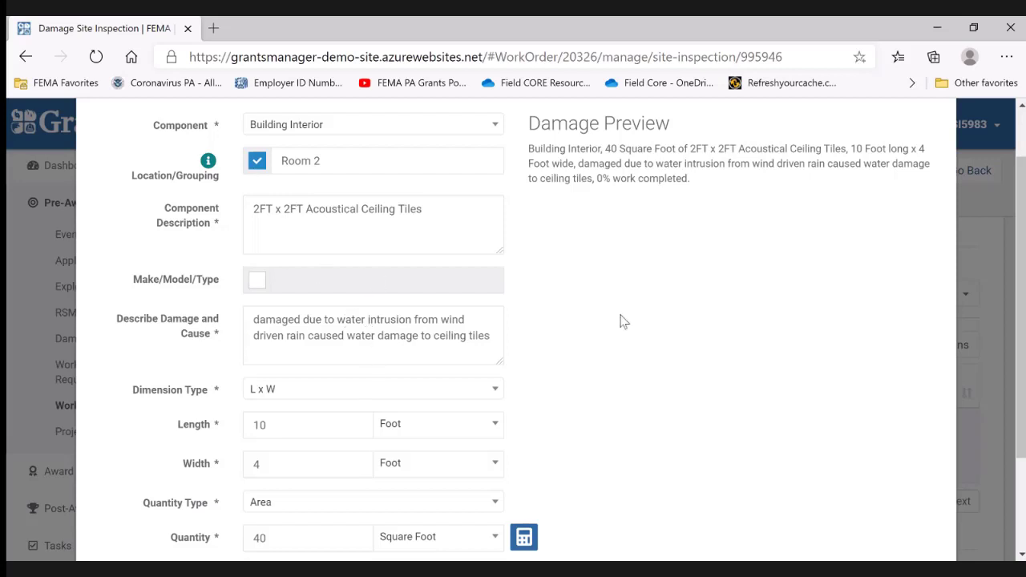
scroll(623, 320, "down", 1)
scroll(610, 241, "up", 2)
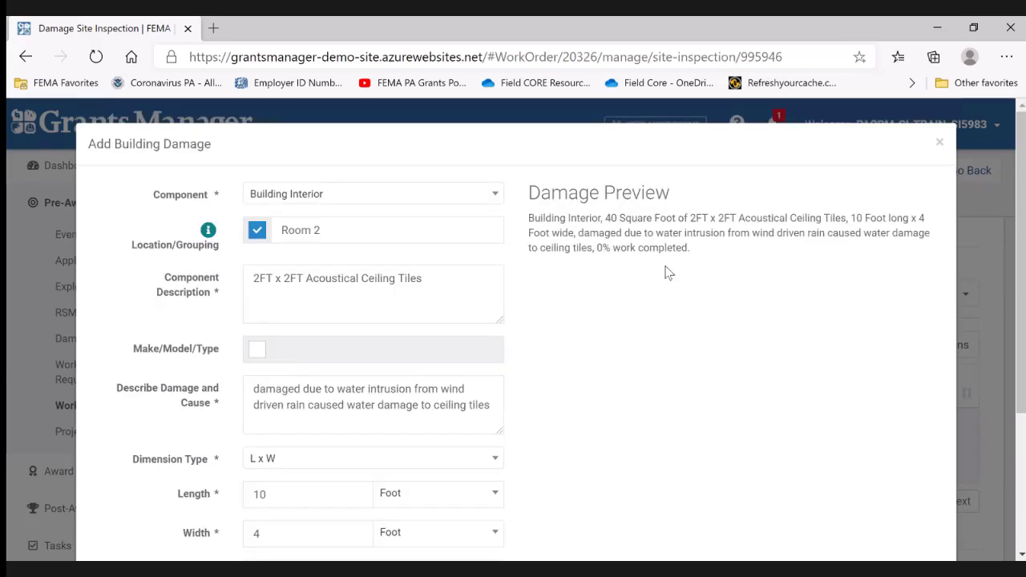
- Add the Room 2 ceiling tile damage component to the inspection and review the building damage entries in the DDD preview
scroll(715, 298, "down", 3)
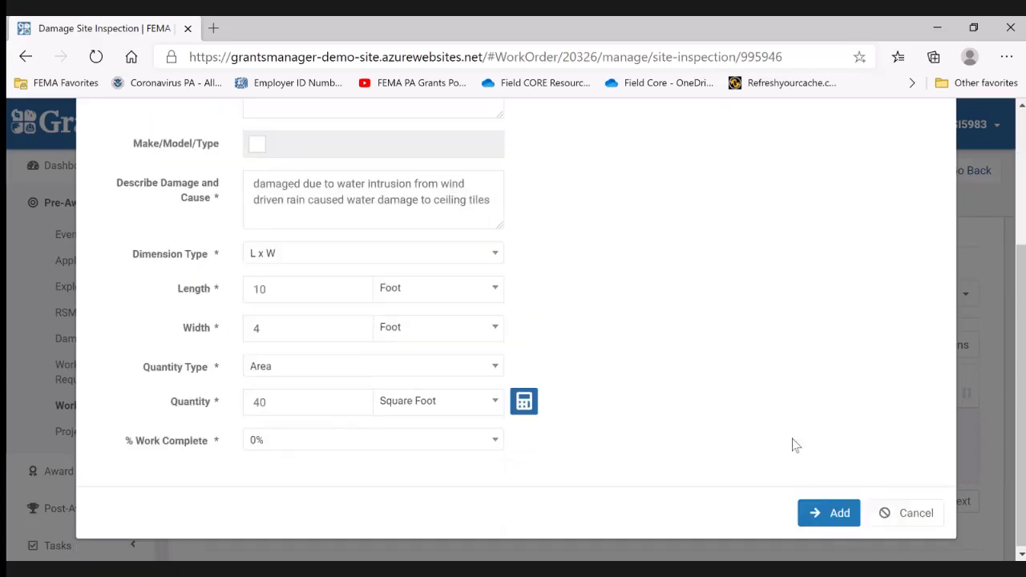
left_click(831, 512)
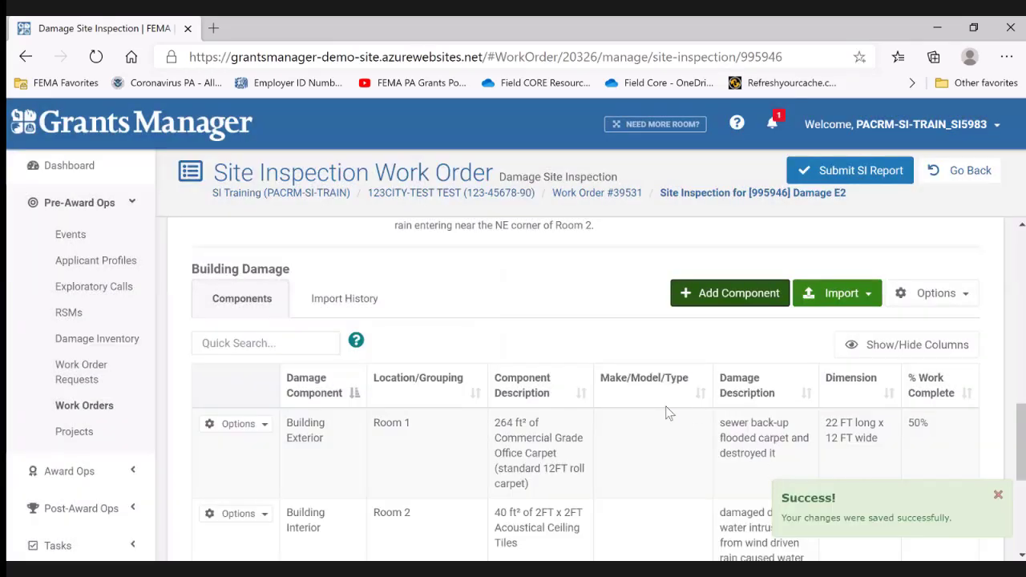
scroll(609, 405, "up", 7)
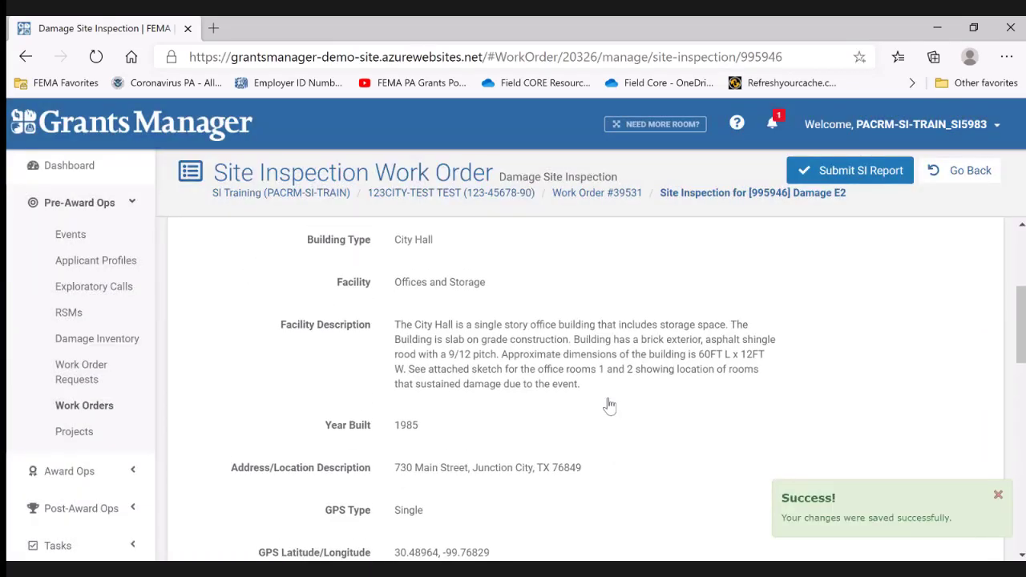
scroll(610, 405, "up", 3)
left_click(318, 357)
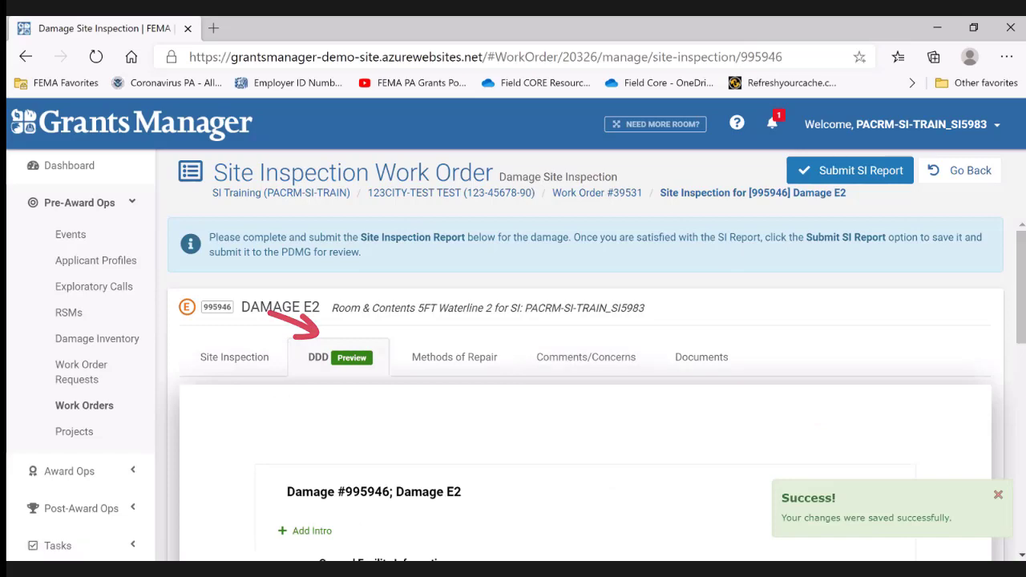
scroll(585, 384, "down", 6)
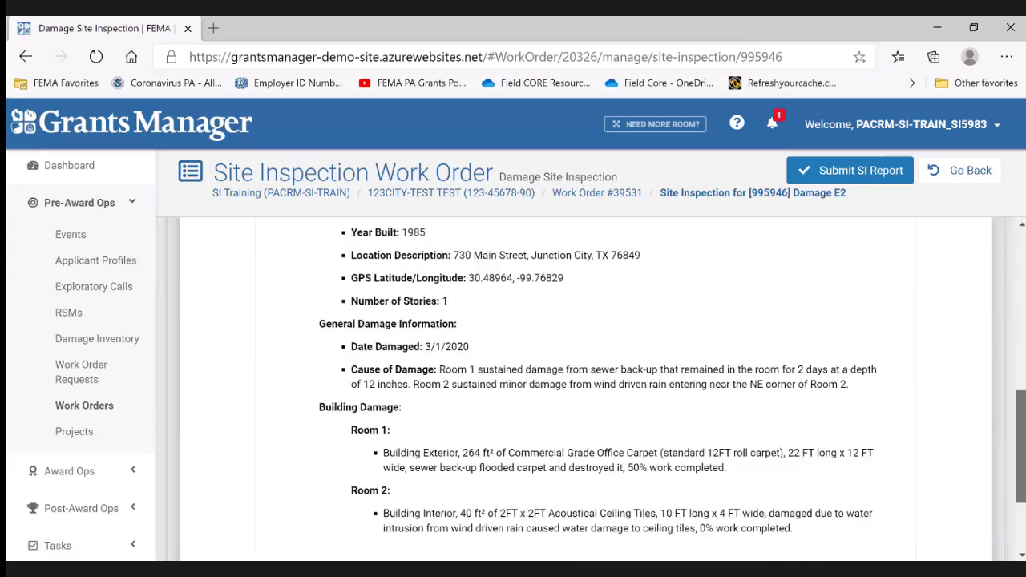
scroll(1022, 453, "down", 2)
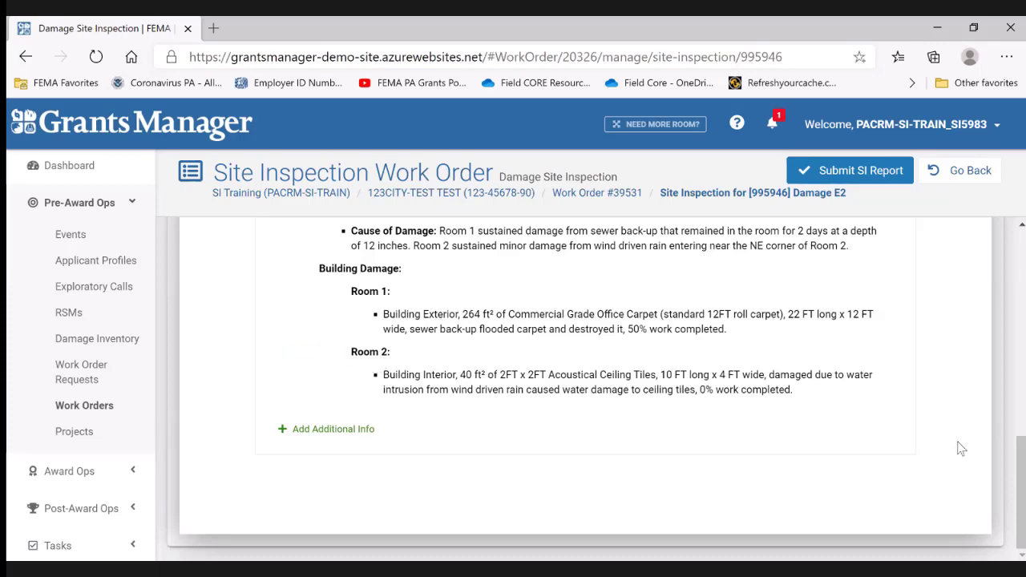
scroll(1015, 356, "up", 10)
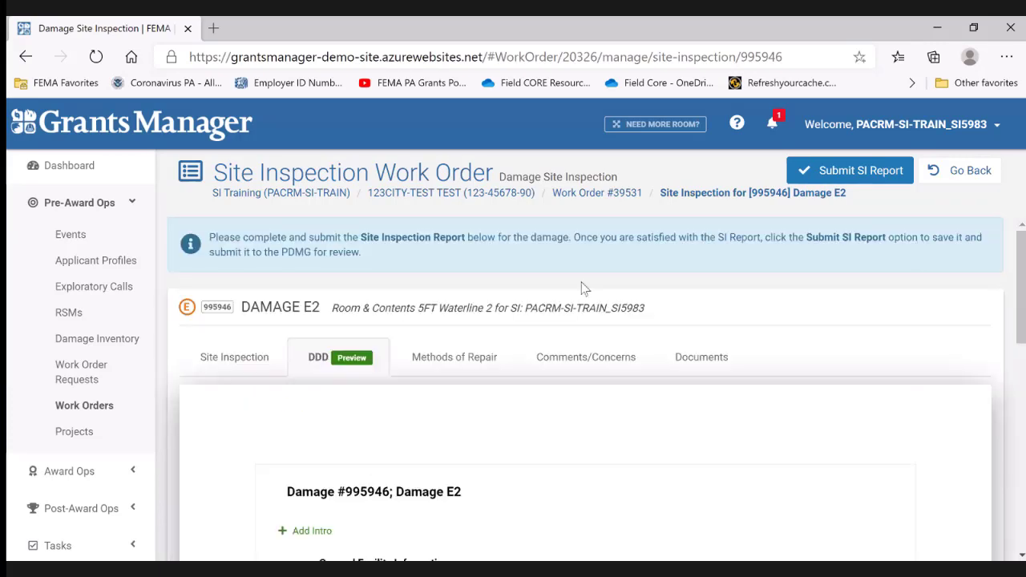
- Edit the Room 2 building interior component in the site inspection, setting its location/grouping to "Room 2 // Bathroom", and save it
left_click(229, 365)
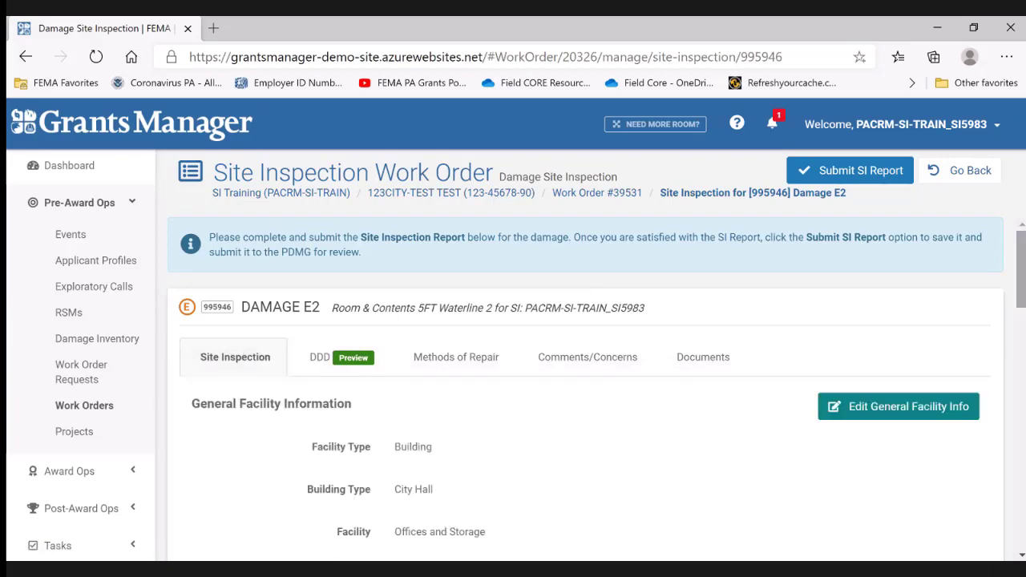
scroll(1023, 350, "down", 1)
scroll(1024, 350, "down", 15)
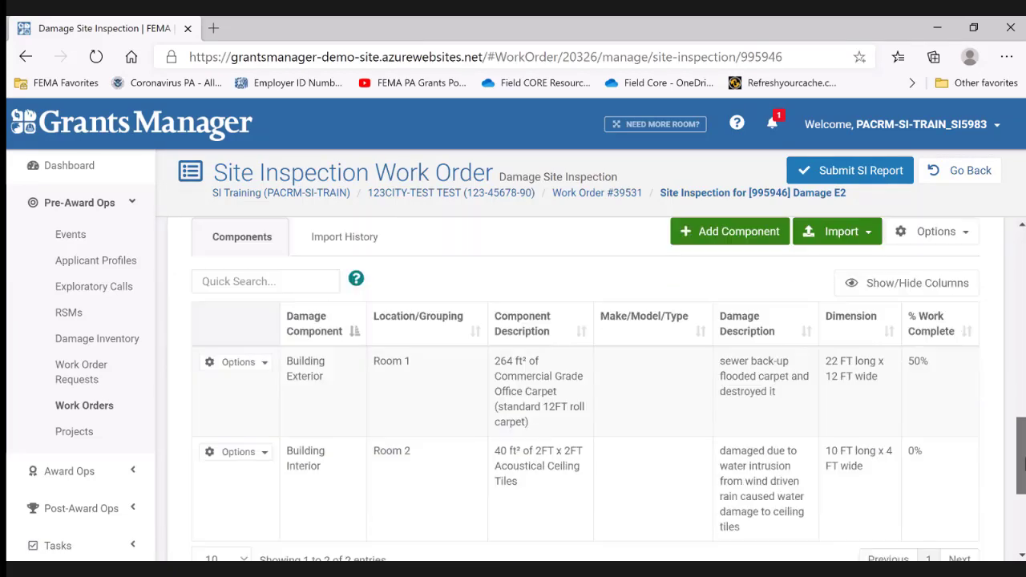
scroll(1024, 473, "down", 1)
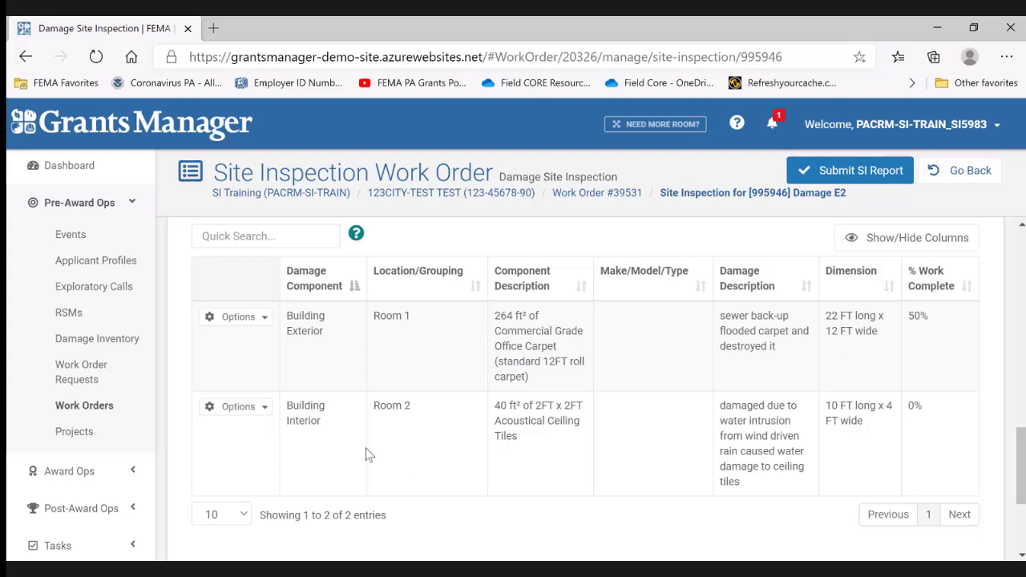
left_click(238, 407)
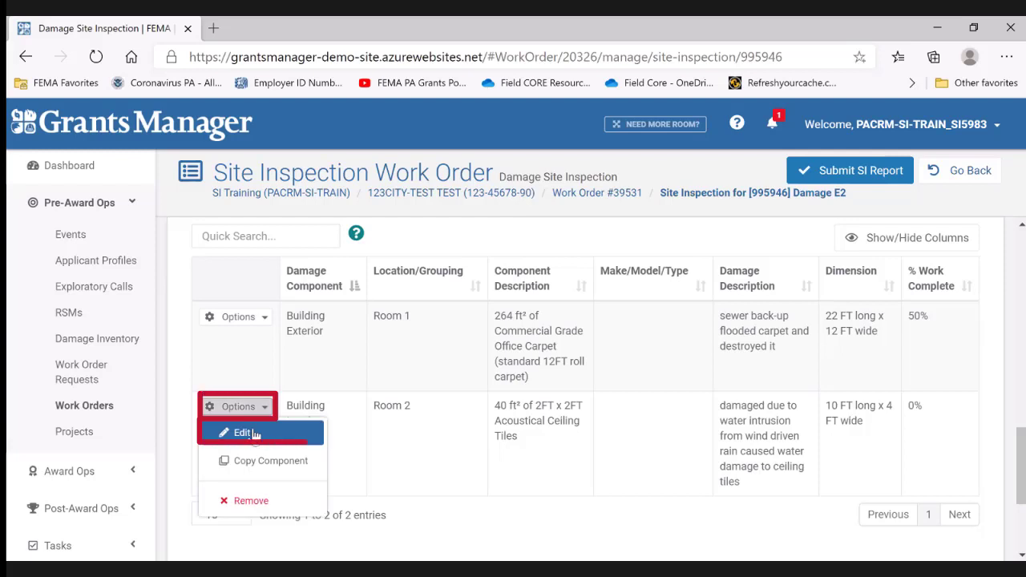
left_click(235, 425)
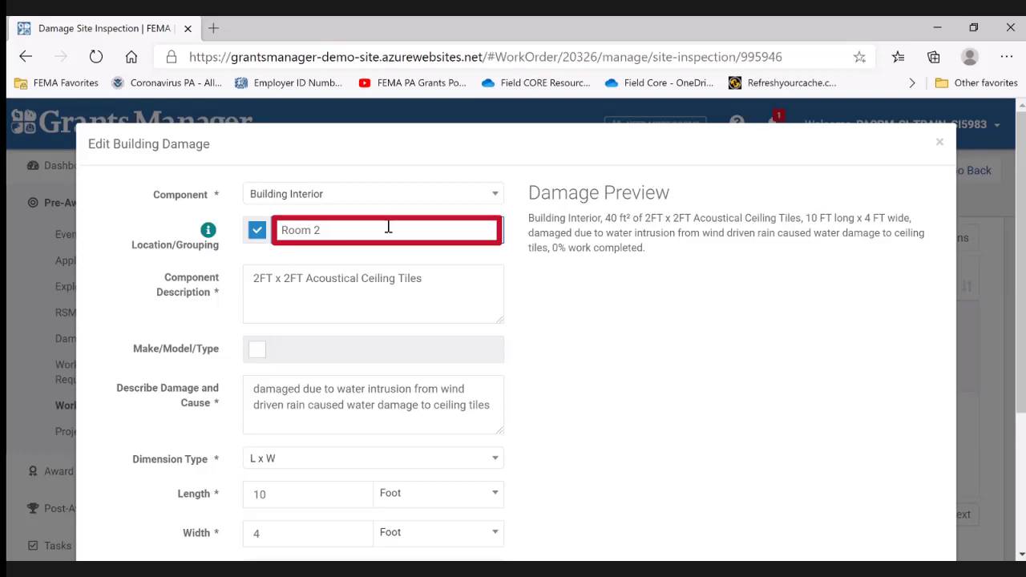
type("// Bathroom")
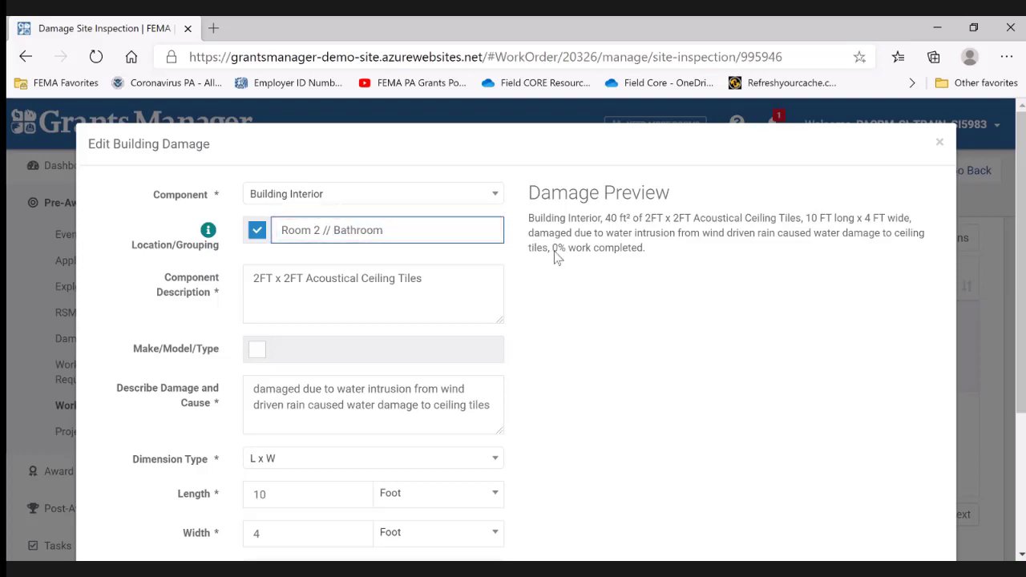
scroll(607, 333, "down", 1)
scroll(606, 332, "down", 2)
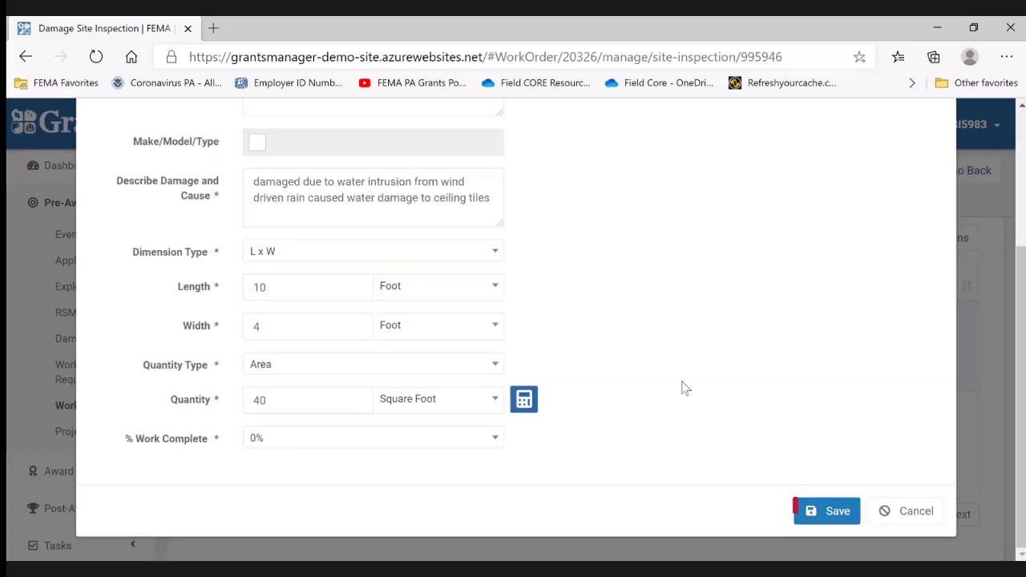
left_click(827, 513)
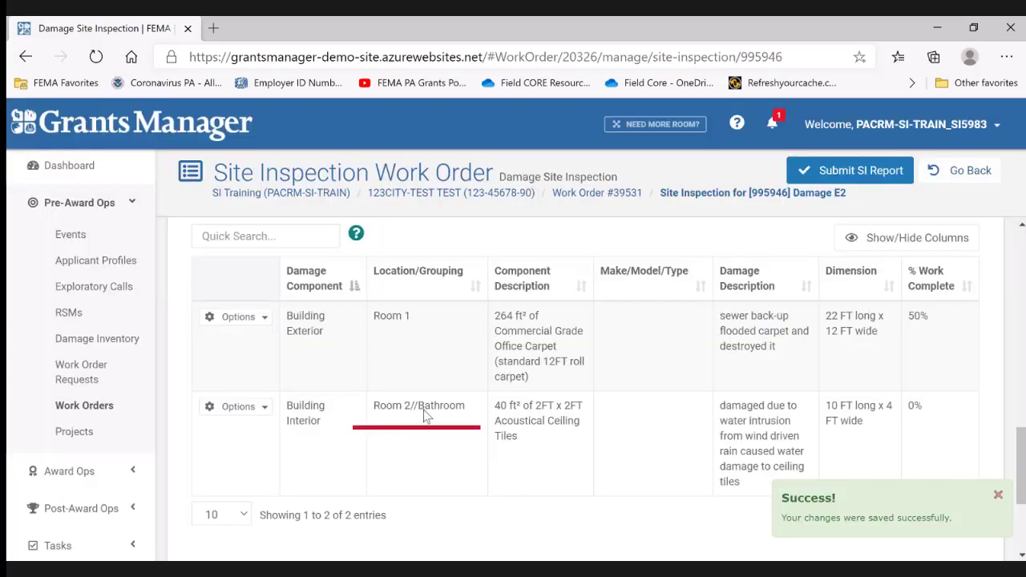
- Review the DDD preview of Damage E2 to check how the Bathroom subgroup is listed under Room 2
scroll(422, 421, "up", 10)
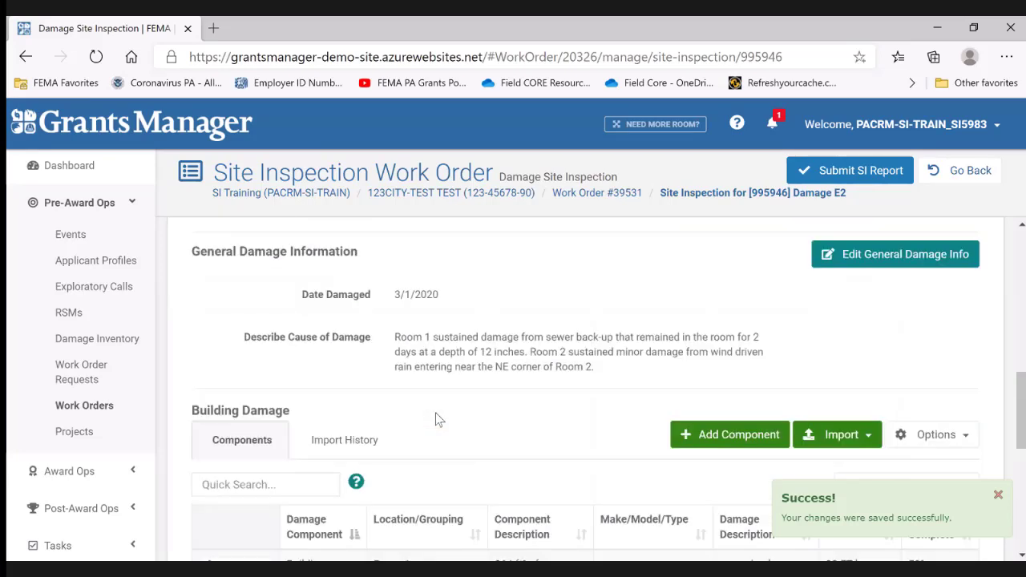
left_click(347, 362)
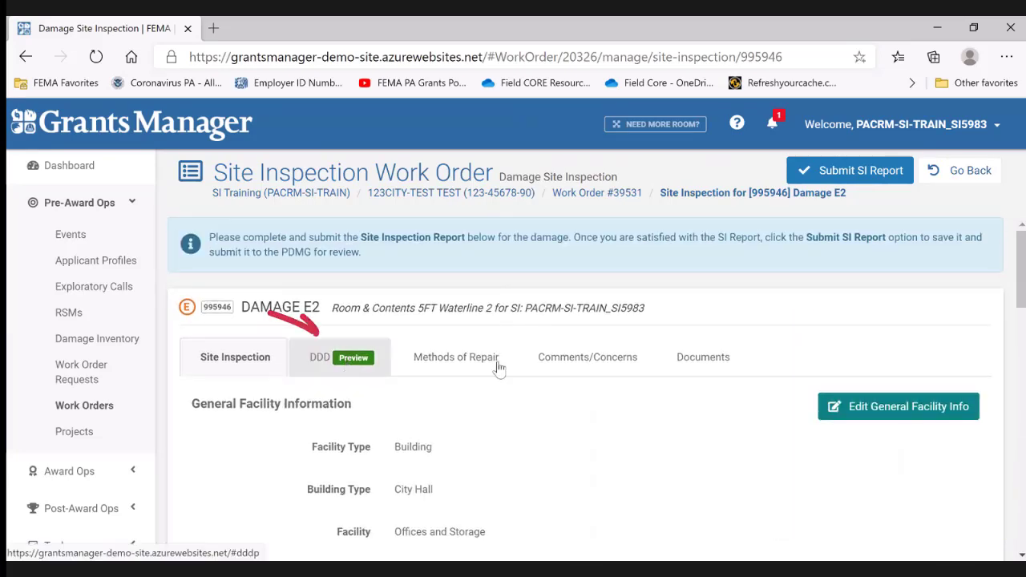
scroll(681, 384, "down", 3)
scroll(682, 388, "down", 5)
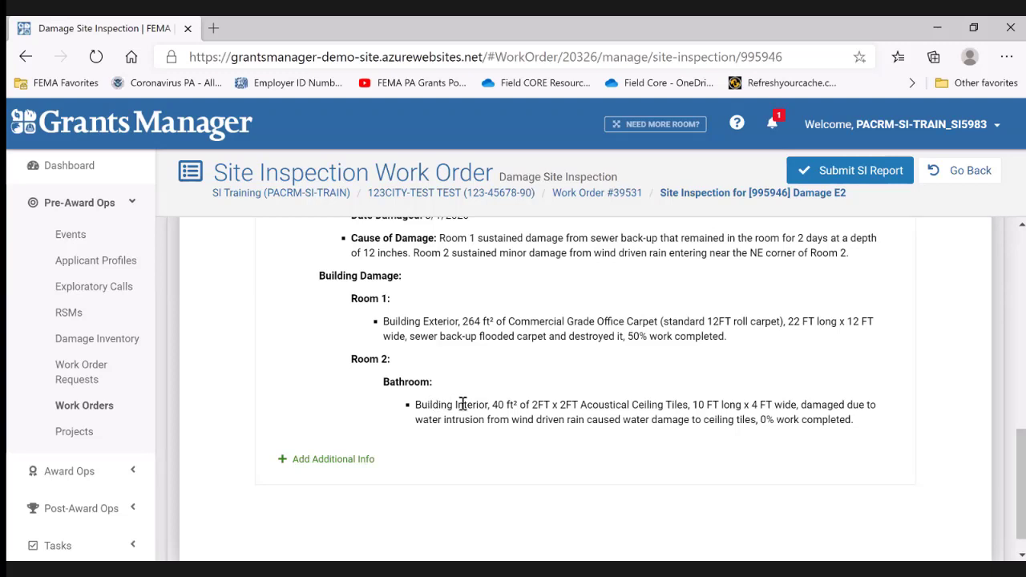
scroll(465, 407, "down", 1)
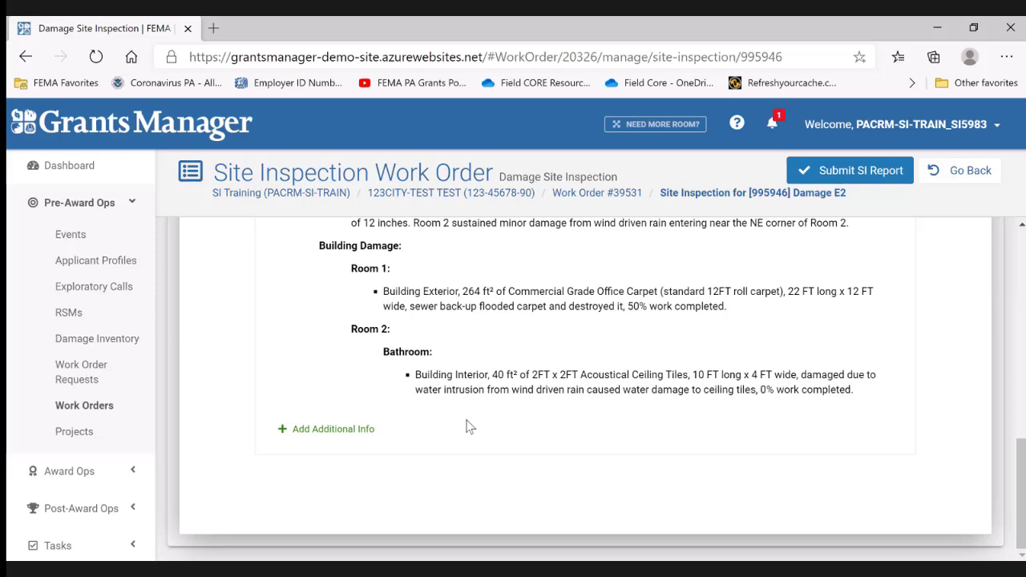
scroll(500, 395, "up", 2)
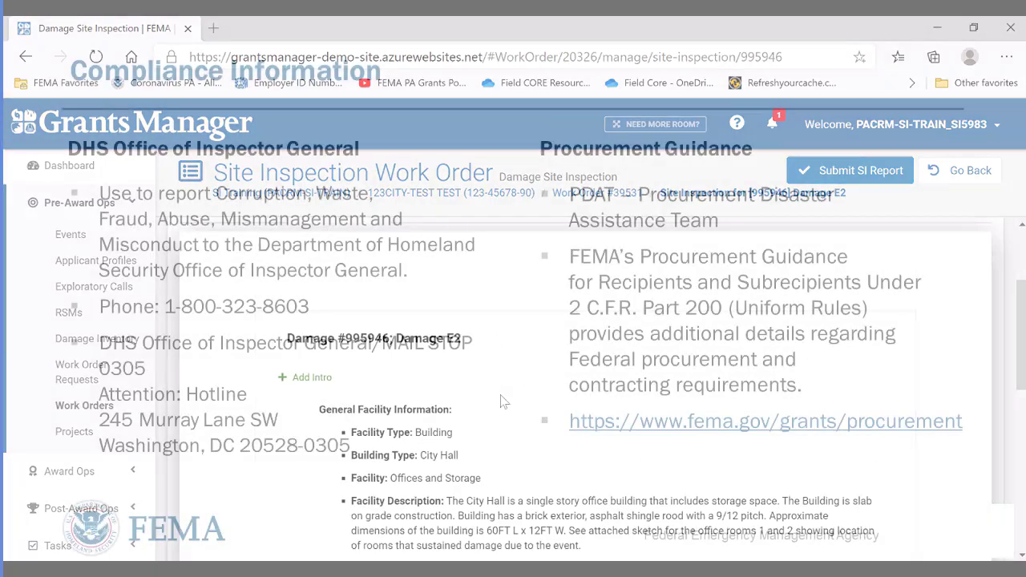